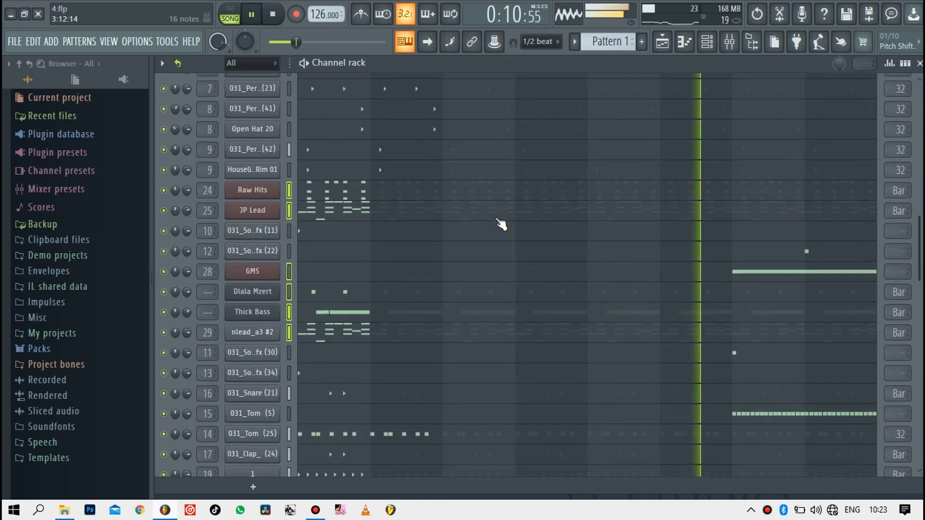
Open the JP Lead channel's notes in the piano roll and inspect the chords in the C6 to G7 range
scroll(500, 224, down, 3)
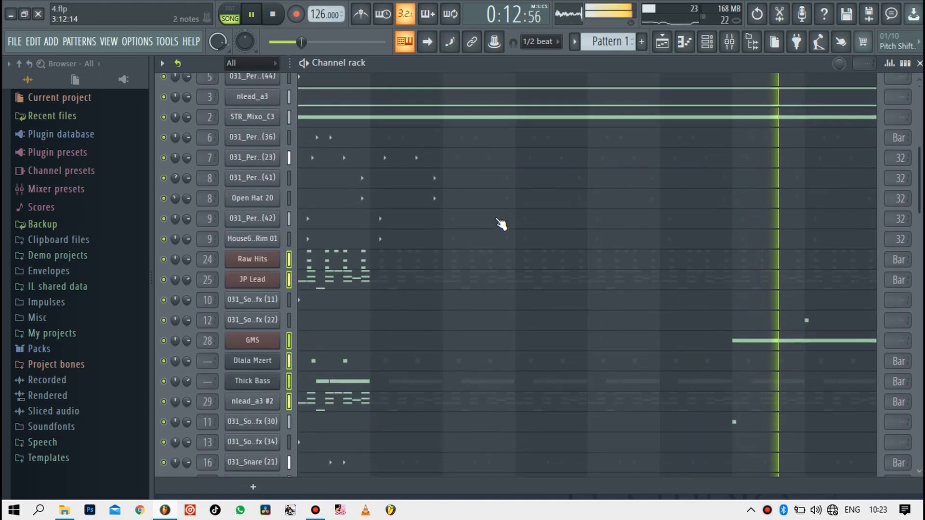
click(419, 278)
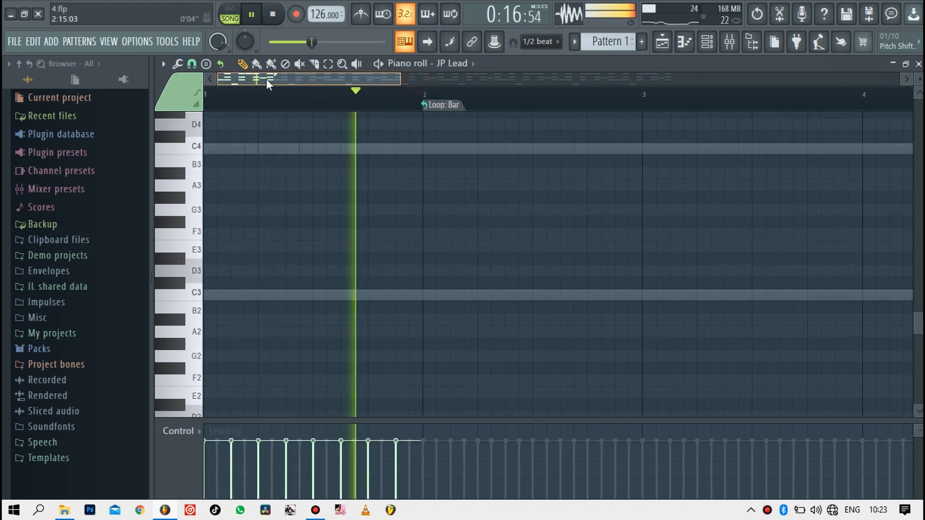
scroll(389, 252, up, 10)
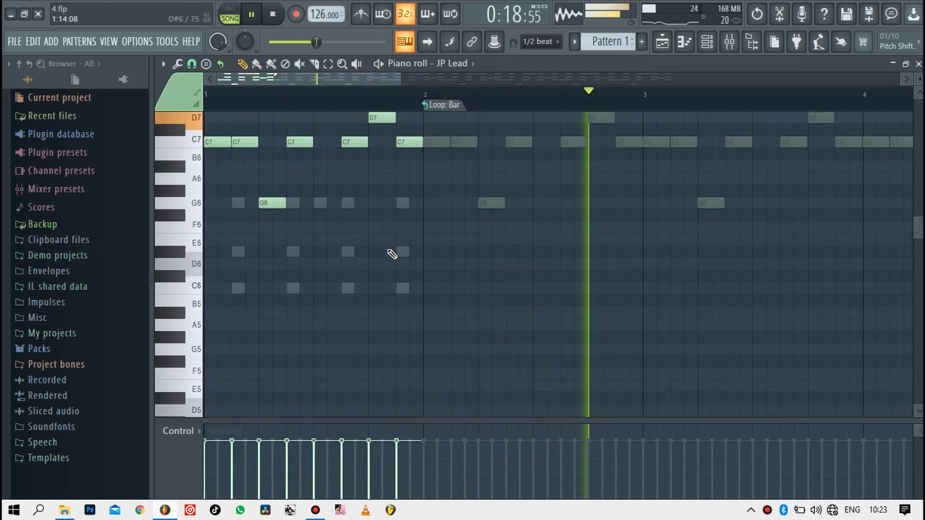
scroll(391, 254, up, 3)
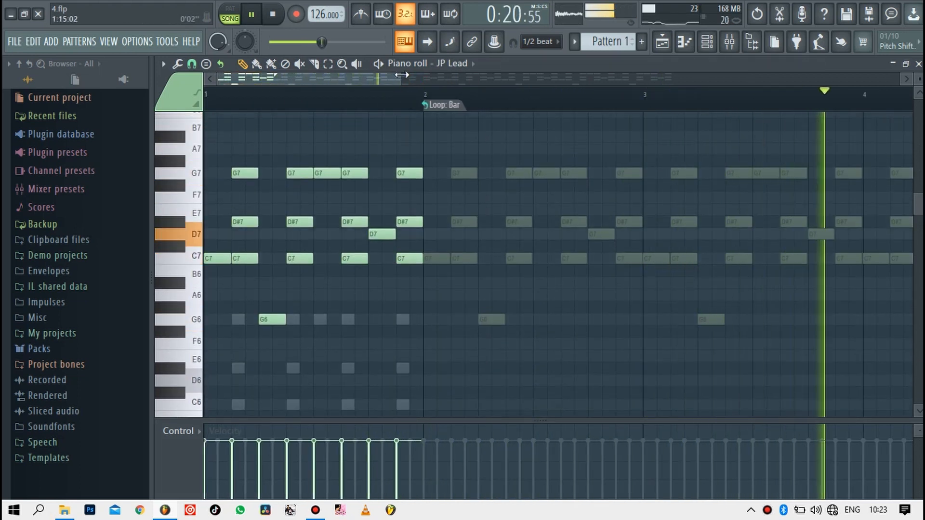
Return to the channel rack and look over the full list of channels
click(708, 48)
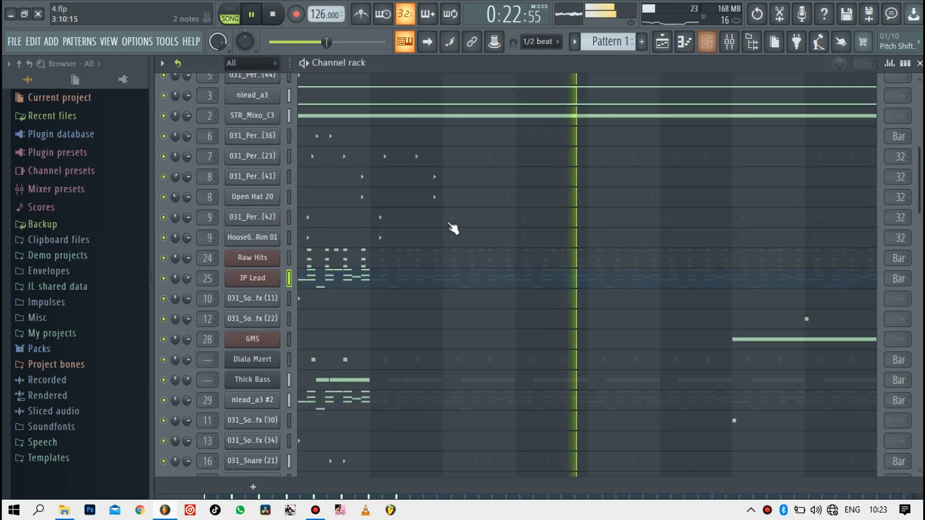
scroll(433, 232, down, 5)
scroll(434, 233, up, 5)
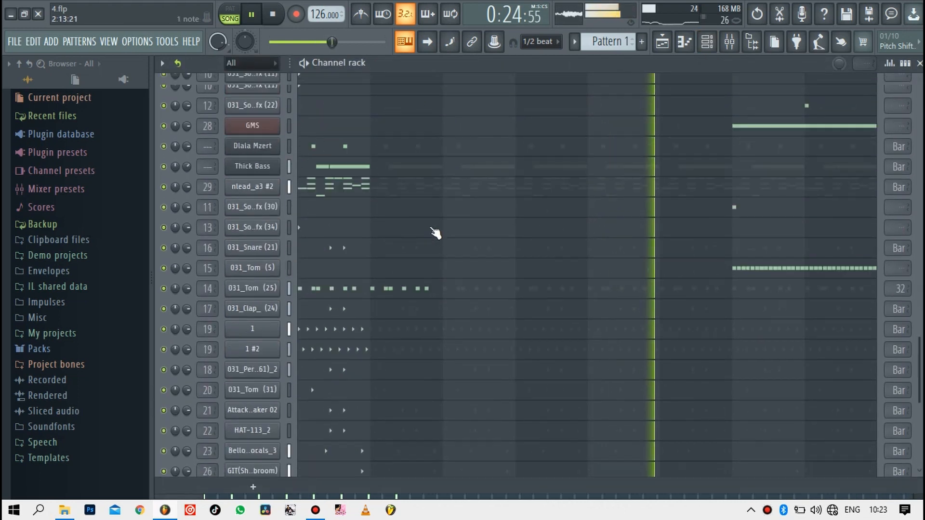
Show the mixer and look through all tracks' levels and inserted effects
click(733, 50)
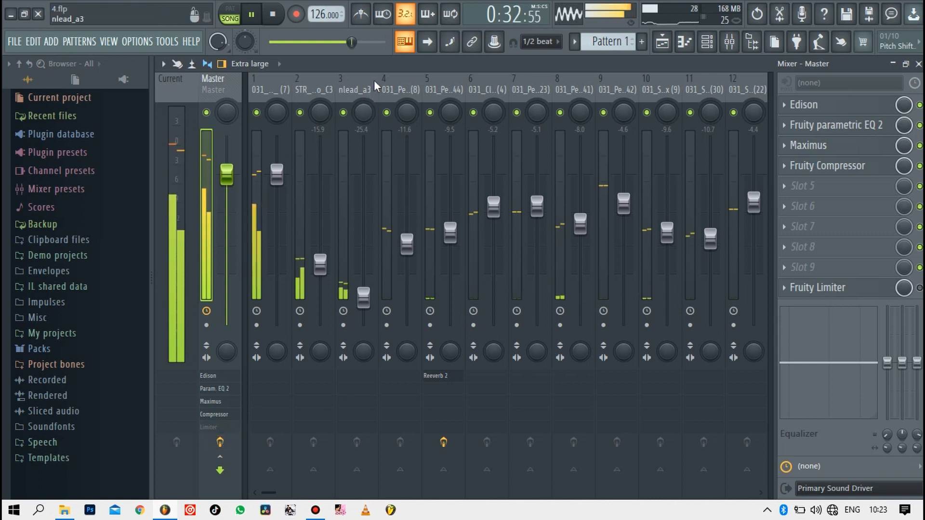
scroll(374, 80, down, 6)
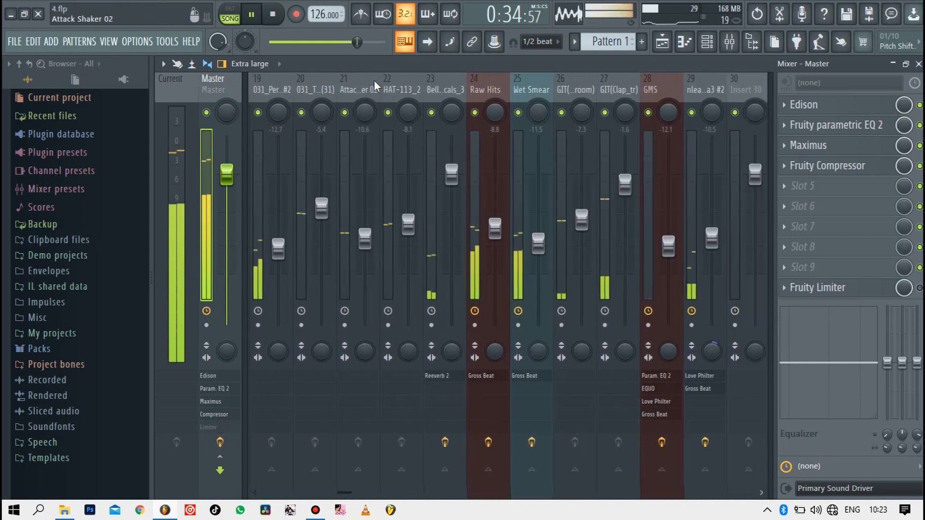
scroll(378, 79, up, 9)
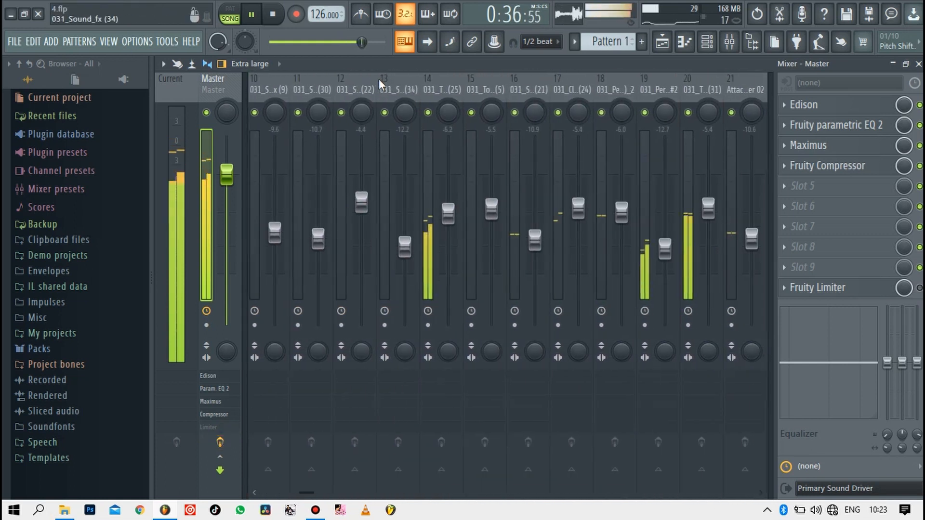
scroll(378, 79, up, 9)
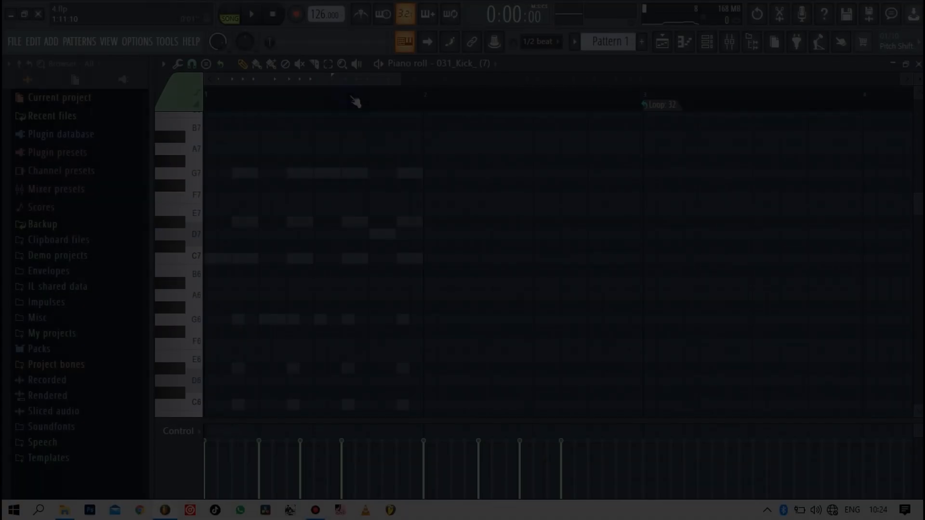
Play the kick alone and inspect its C5 hits in the piano roll
scroll(430, 149, down, 3)
key(space)
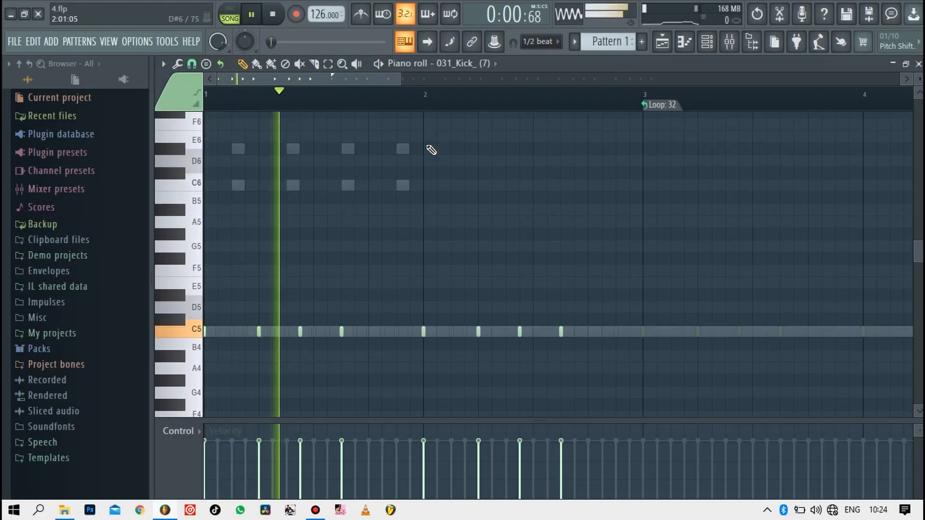
scroll(430, 149, down, 3)
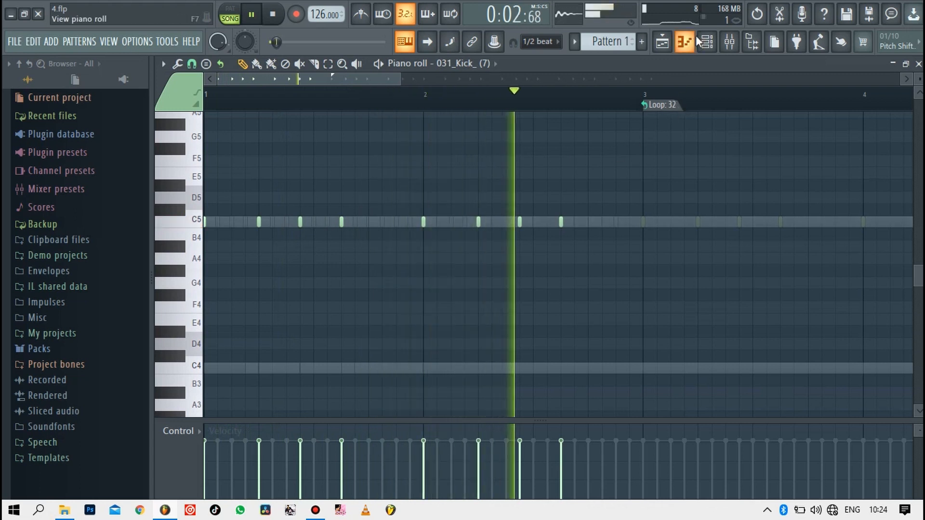
Unmute the 031_Percussion (8) channel, play it together with the kick and view its note in the piano roll
click(707, 43)
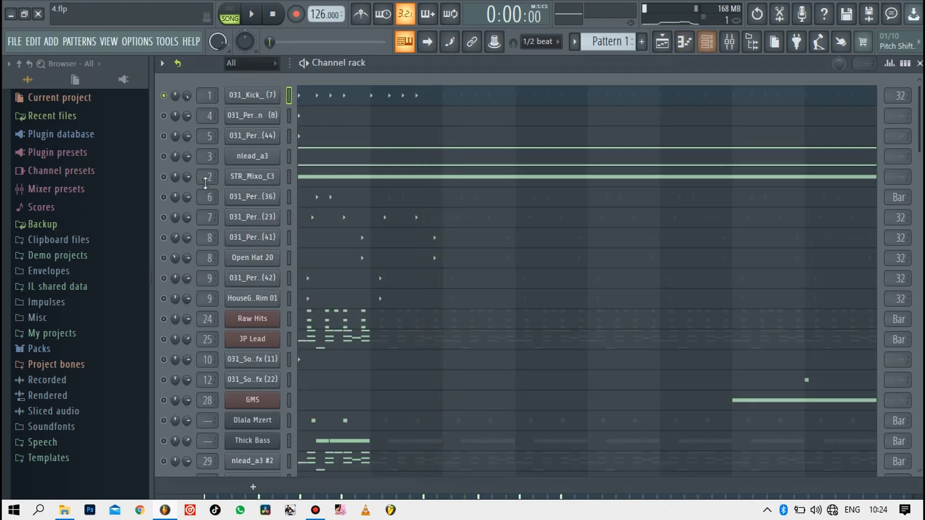
key(space)
click(336, 122)
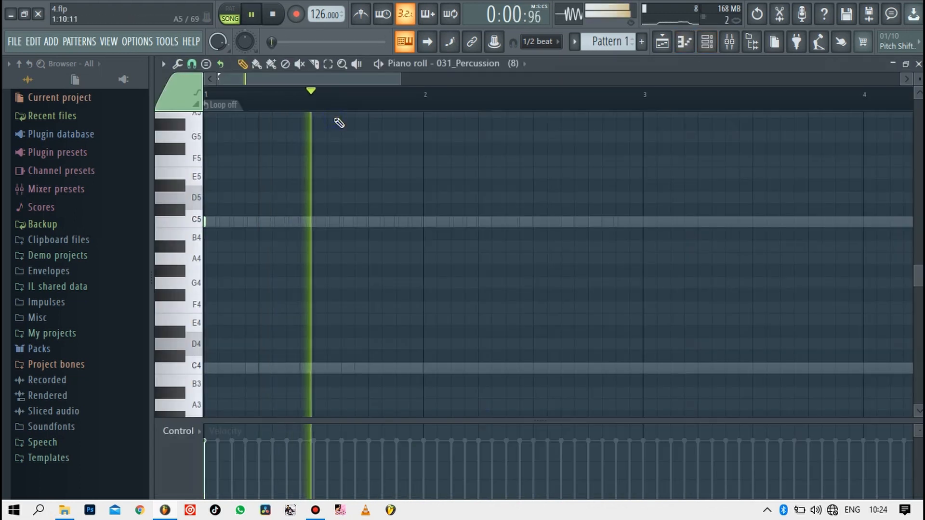
click(707, 44)
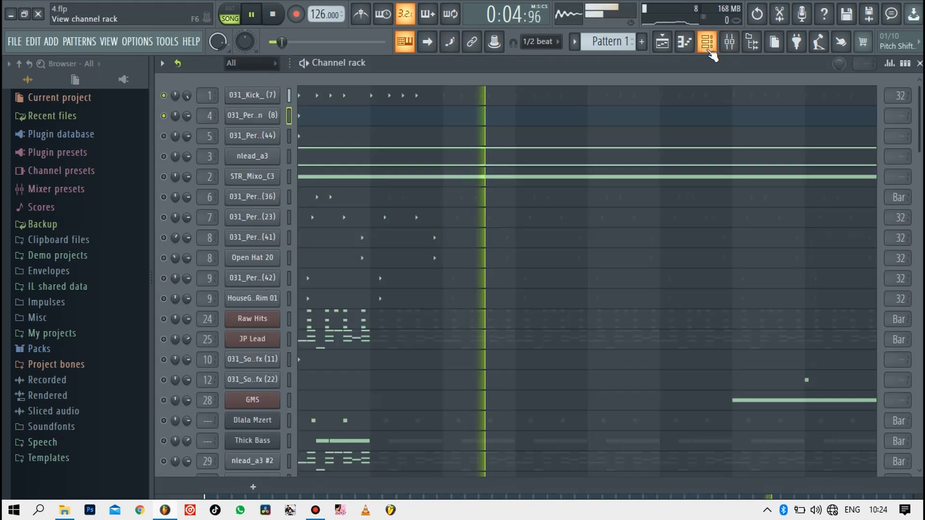
key(space)
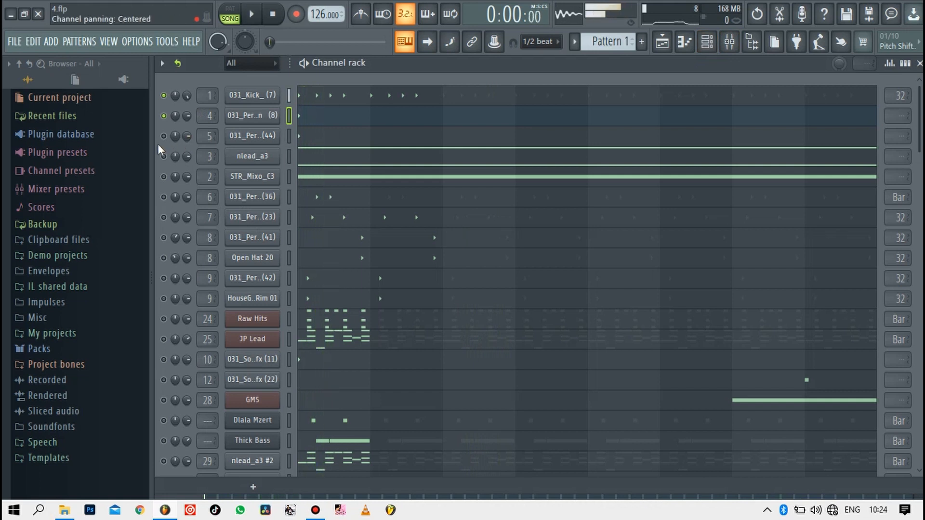
Play with 031_Percussion (44) unmuted, check the effect on its mixer track, and stop playback back in the channel rack
key(space)
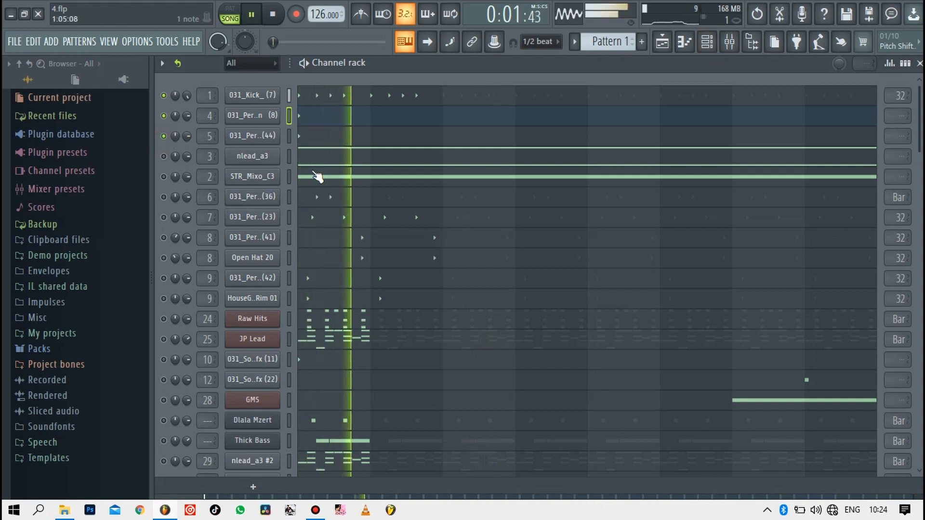
click(729, 42)
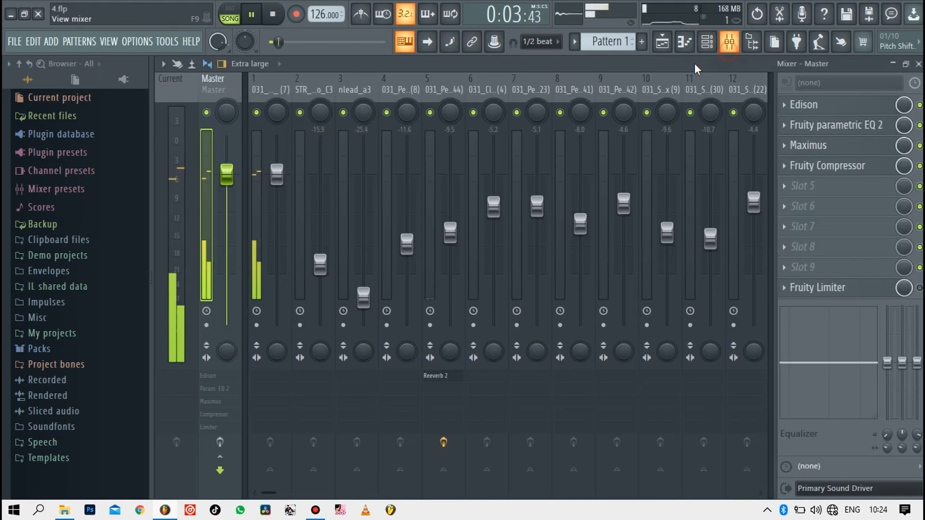
click(423, 92)
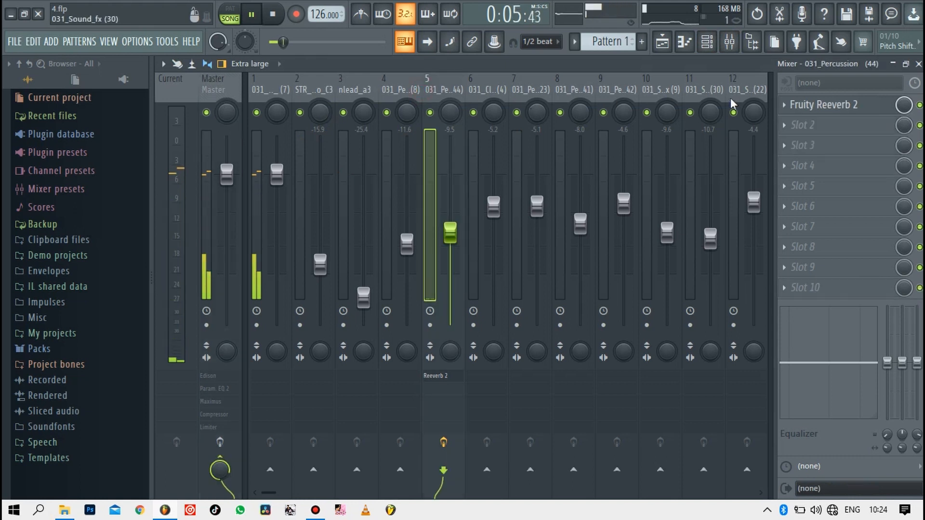
click(706, 45)
key(space)
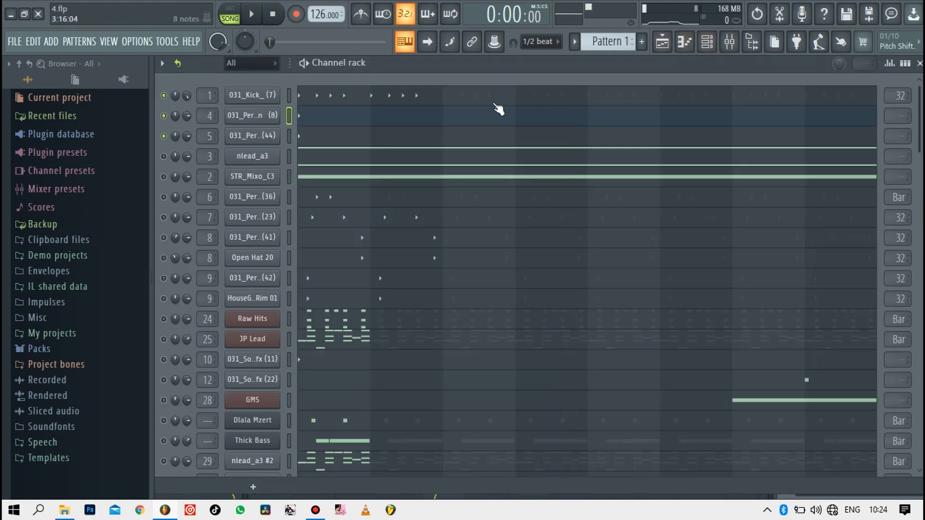
Open the STR_Mixo_C3 channel in the piano roll and inspect its sustained C3 note
click(392, 175)
drag(397, 73, 281, 115)
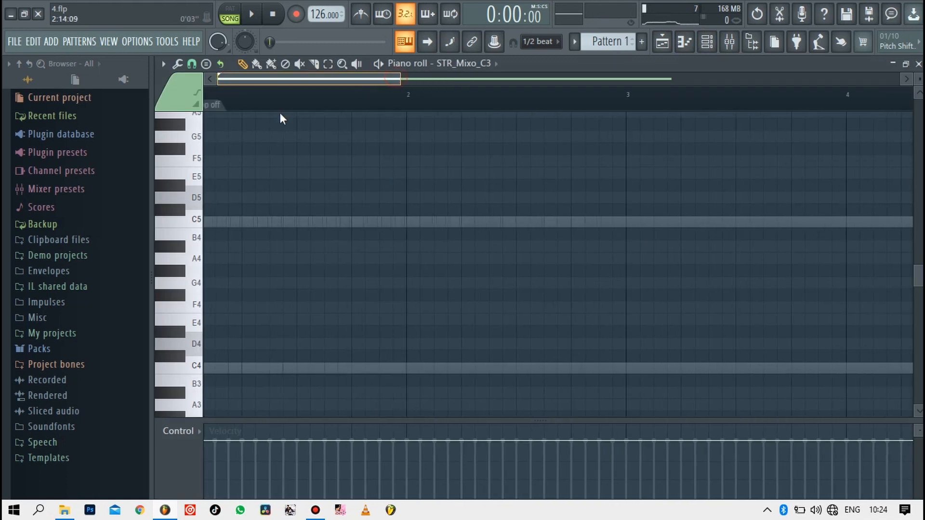
scroll(301, 251, down, 6)
scroll(302, 256, up, 2)
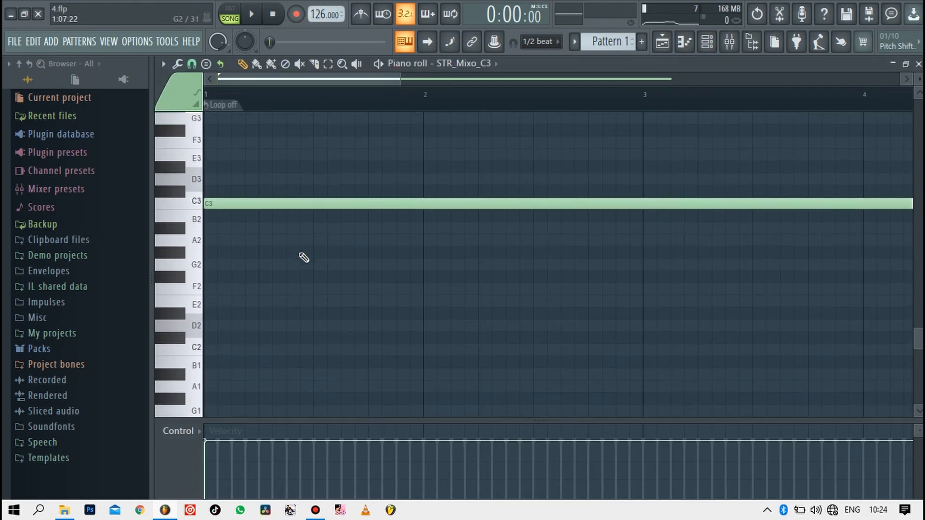
Set the piano roll's scale highlighting root note to C
click(167, 67)
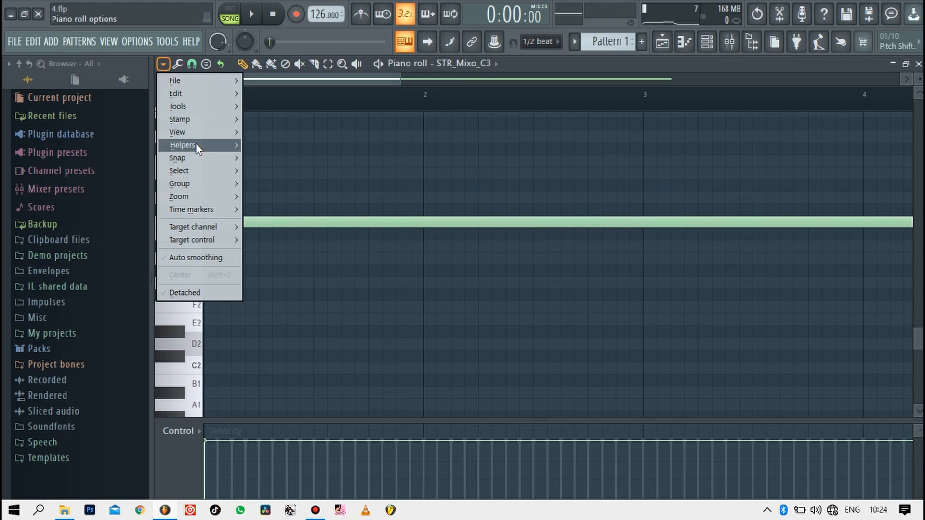
mouse_move(196, 143)
mouse_move(290, 160)
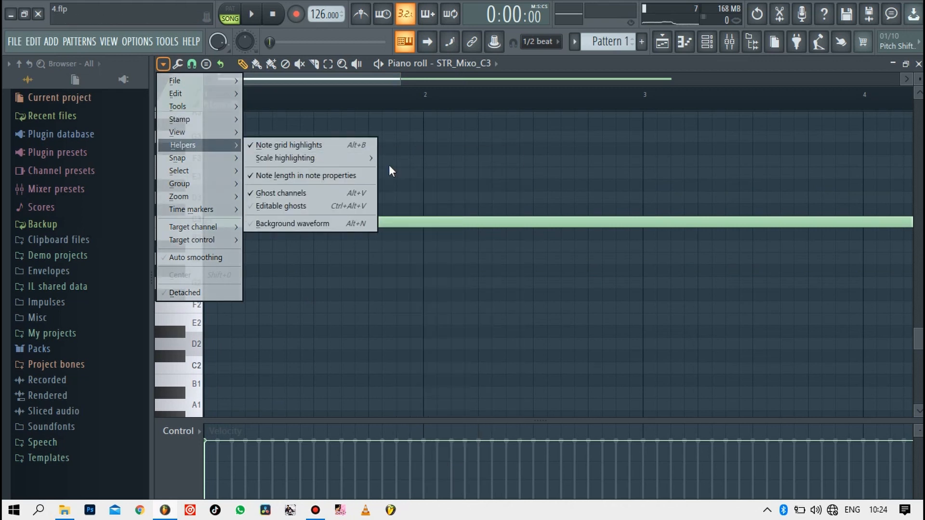
mouse_move(360, 159)
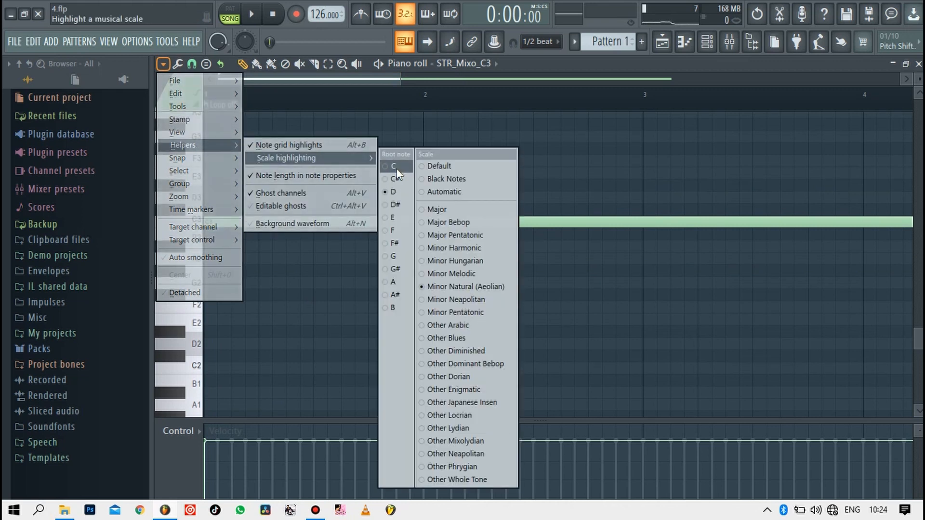
click(396, 166)
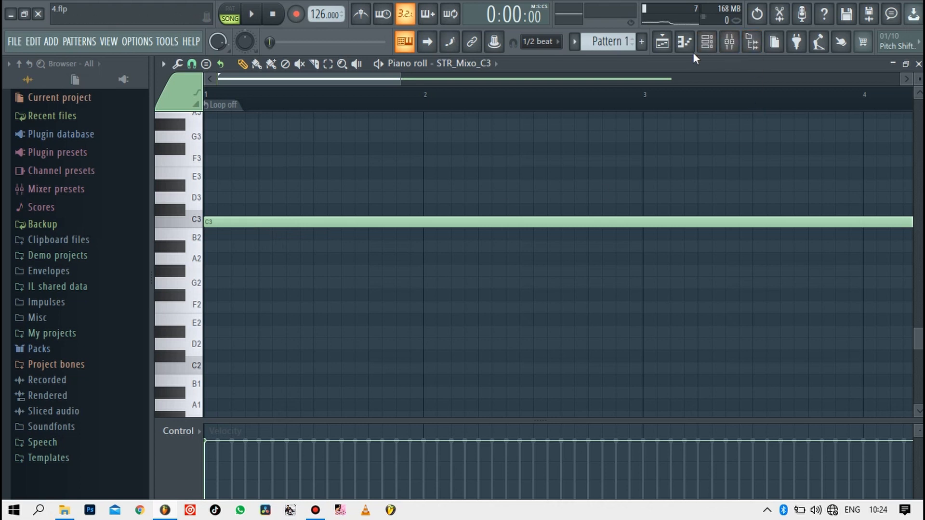
Play the song and widen the piano roll view to about eight bars, returning to the channel rack
key(space)
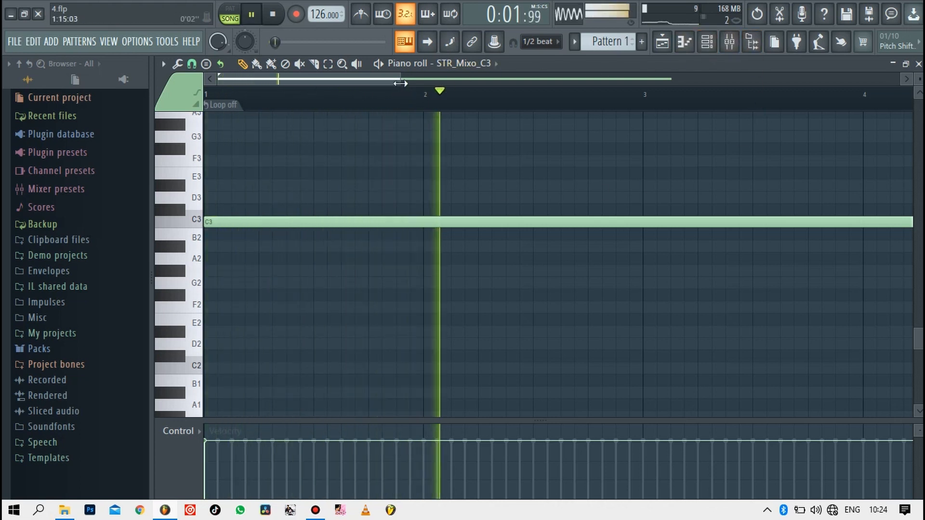
drag(400, 80, 635, 90)
click(704, 42)
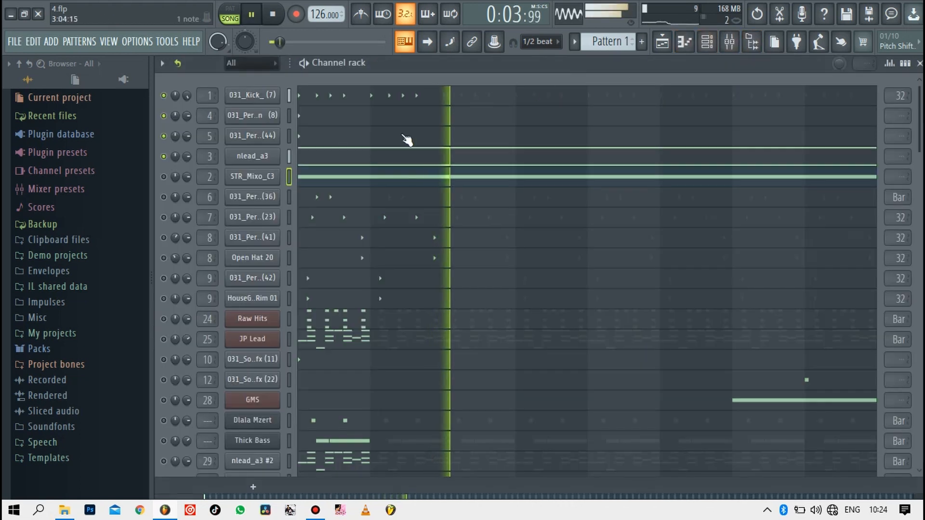
Inspect the sustained C4 and C5 notes of nlead_a3 and unmute the STR_Mixo_C3 channel
click(312, 153)
scroll(315, 155, up, 5)
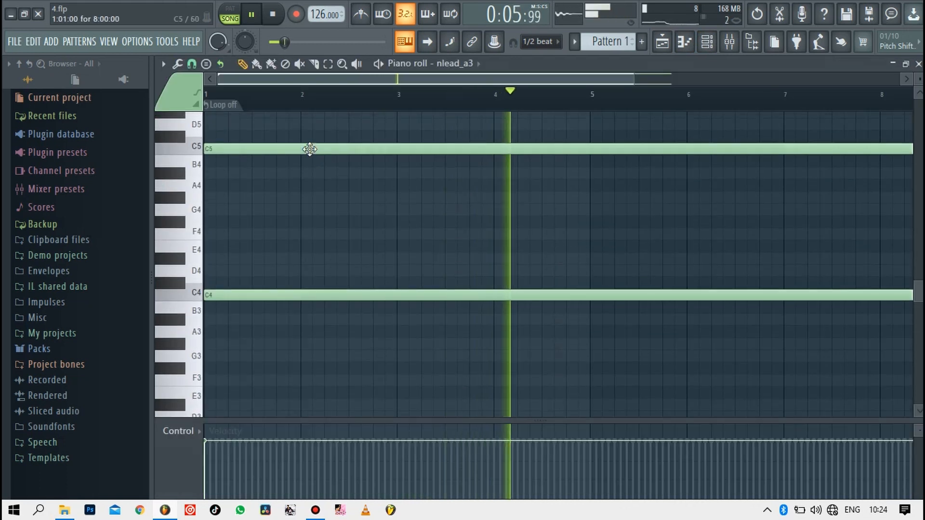
click(706, 43)
click(164, 176)
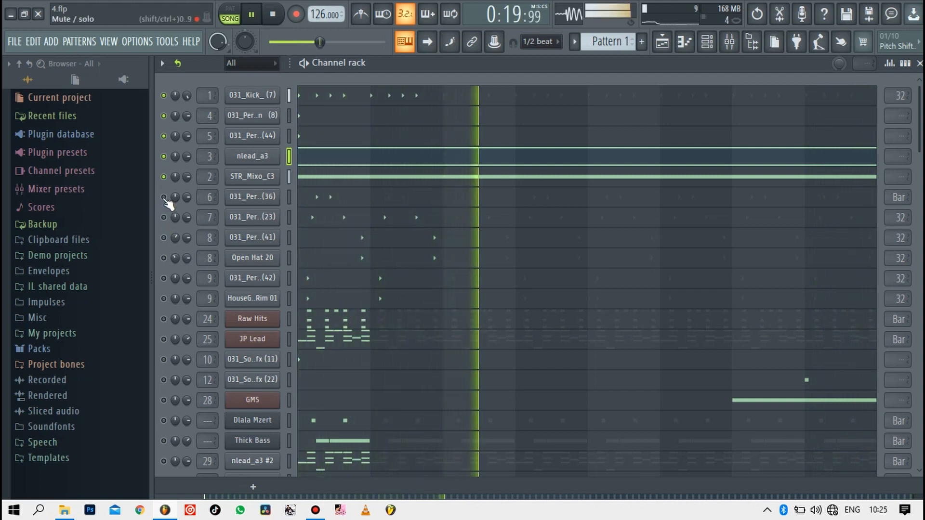
Inspect the two C5 hits of 031_Percussion (36) in the piano roll and return to the channel rack
click(345, 206)
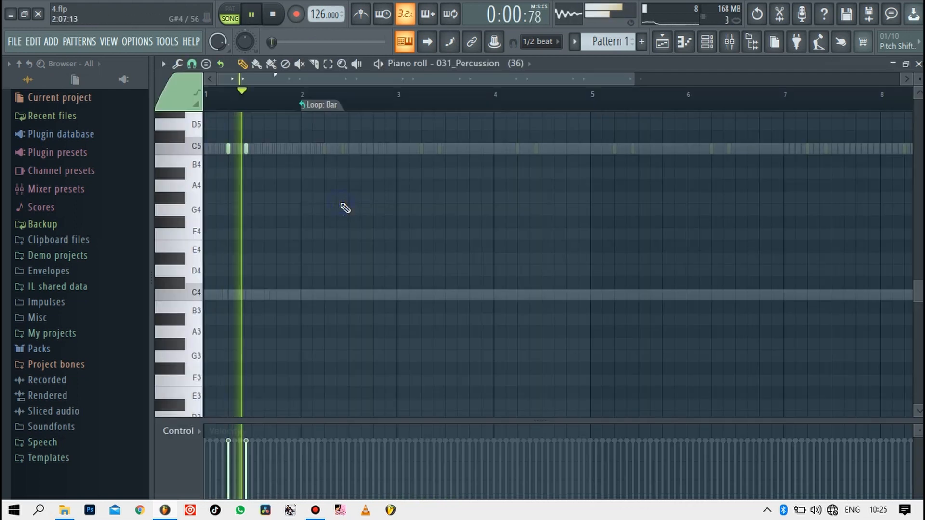
drag(635, 78, 601, 79)
click(715, 43)
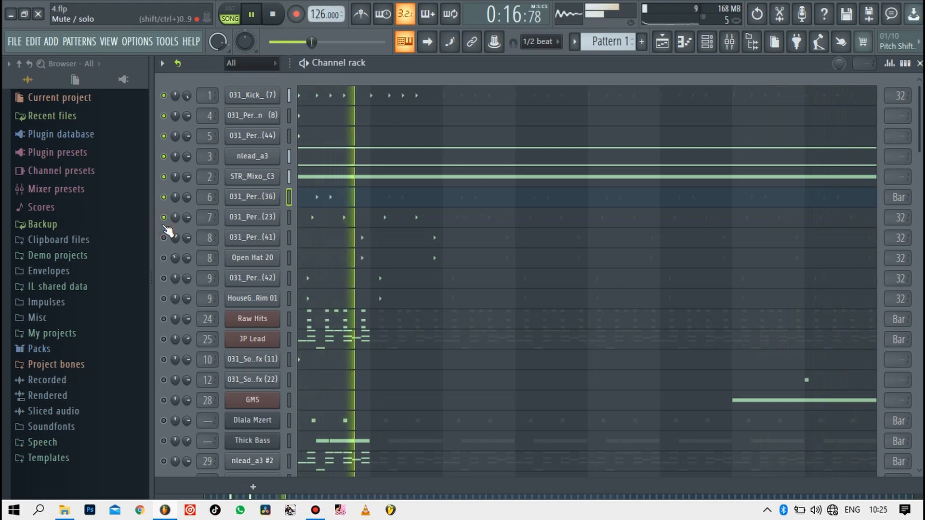
Look through the remaining channels in pattern playback mode and unmute the 031_Percussion (41) channel
scroll(295, 318, down, 5)
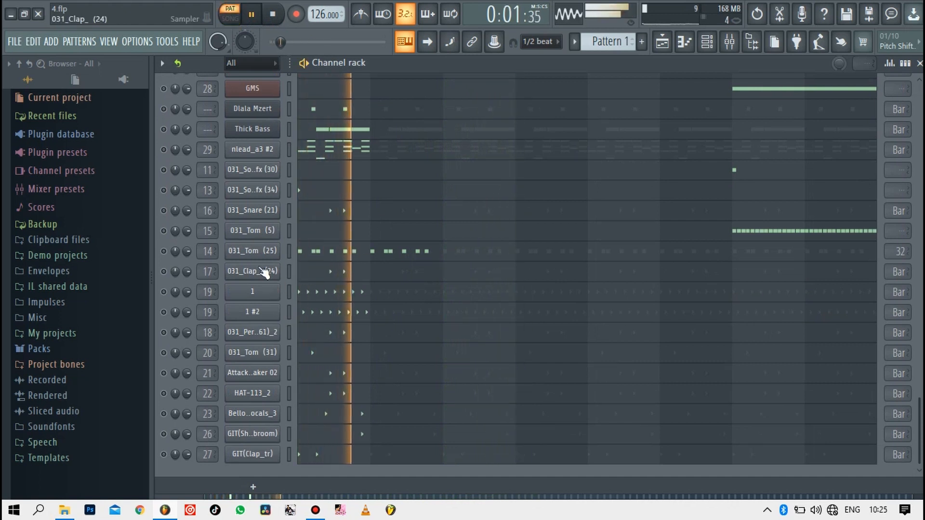
scroll(280, 216, up, 4)
scroll(281, 220, up, 1)
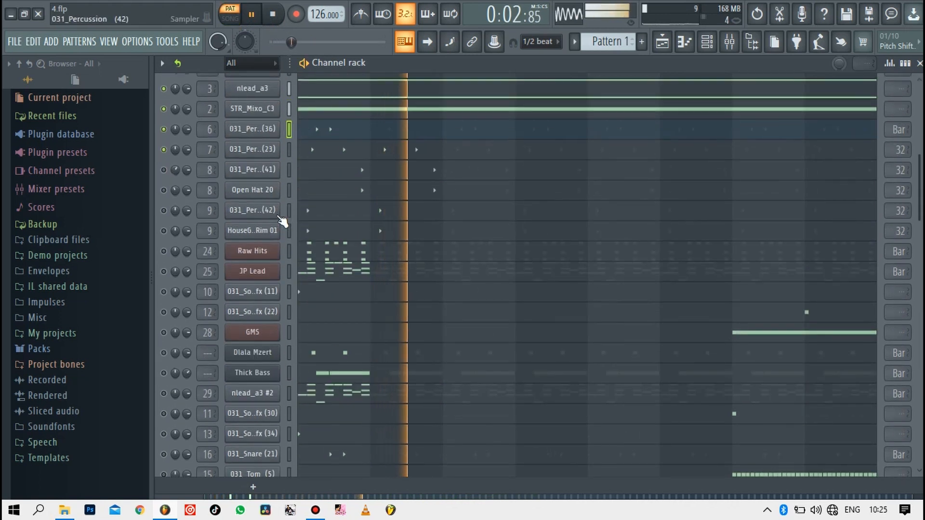
click(166, 173)
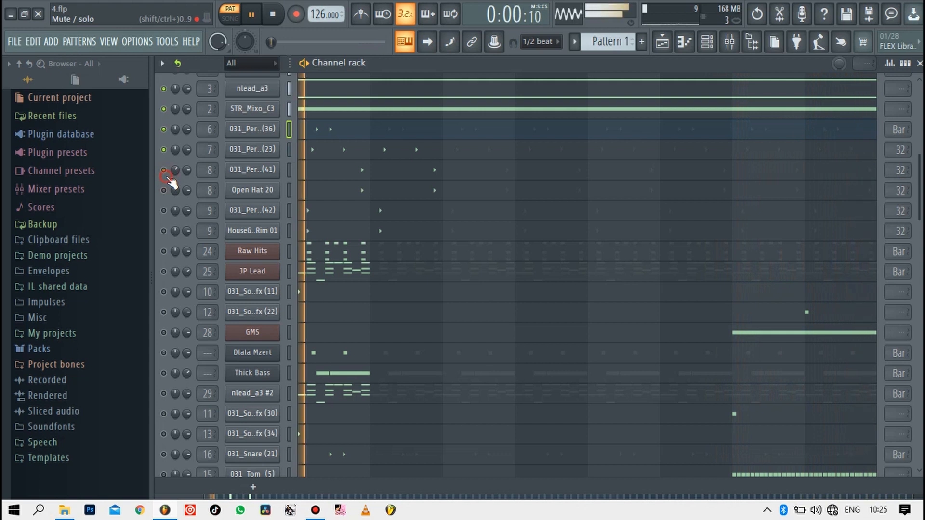
Inspect the C5 hits of 031_Percussion (41) and 031_Percussion (23) in the piano roll and unmute the Open Hat 20 channel
click(362, 174)
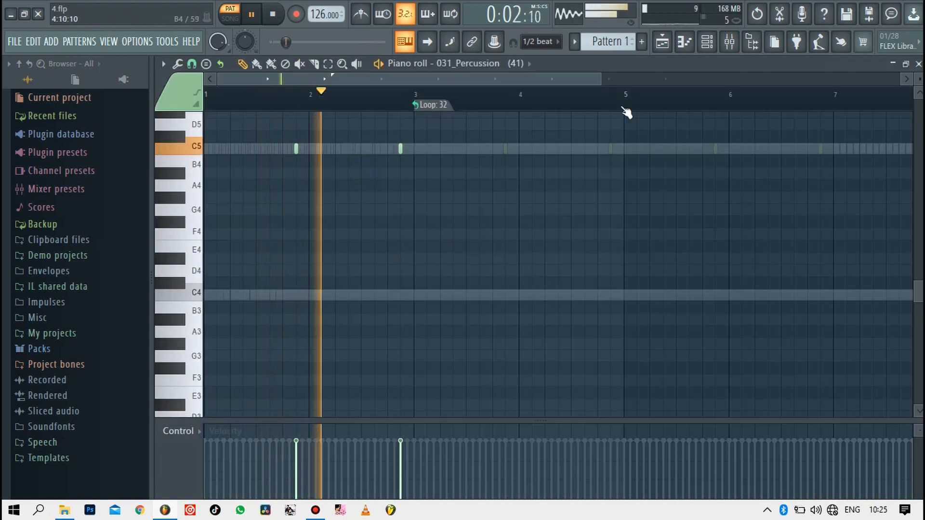
click(707, 41)
click(316, 149)
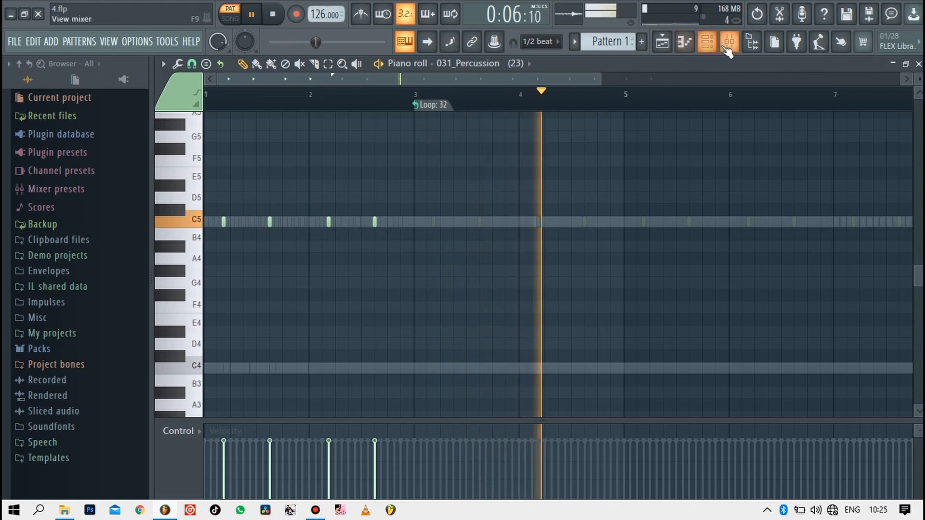
click(706, 42)
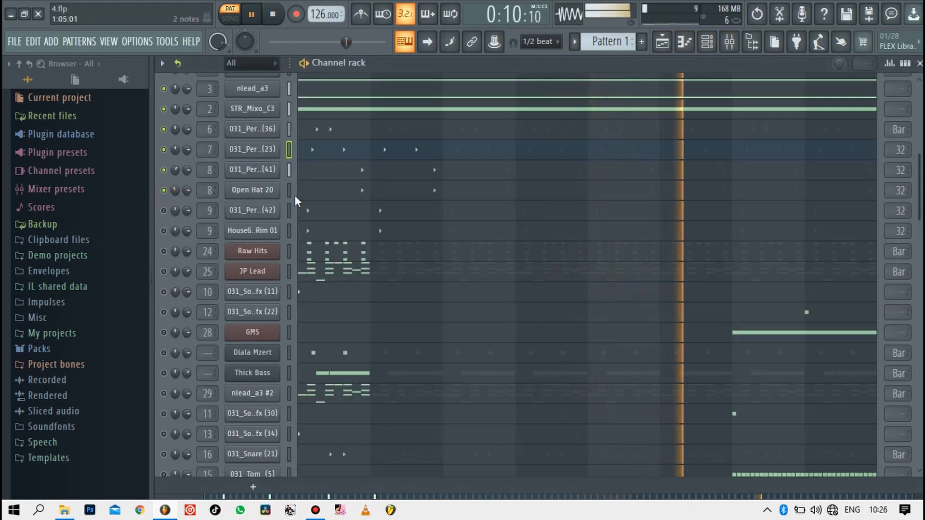
Unmute the 031_Percussion (42) channel and inspect its C5 hits in the piano roll, returning to the channel rack
click(163, 210)
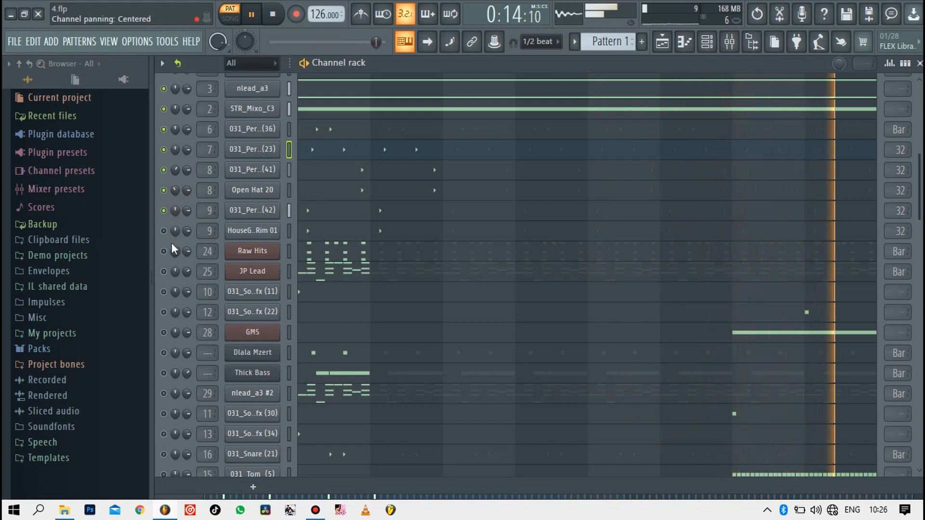
click(321, 219)
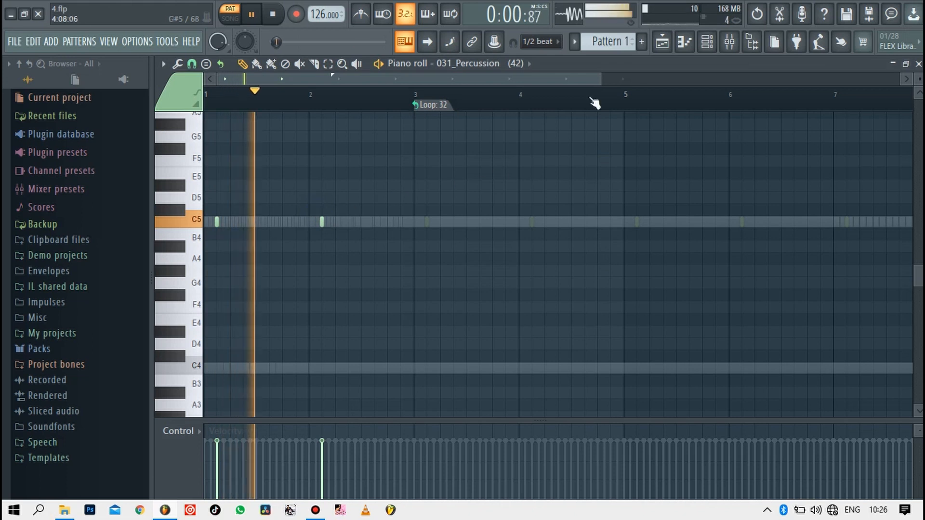
click(707, 43)
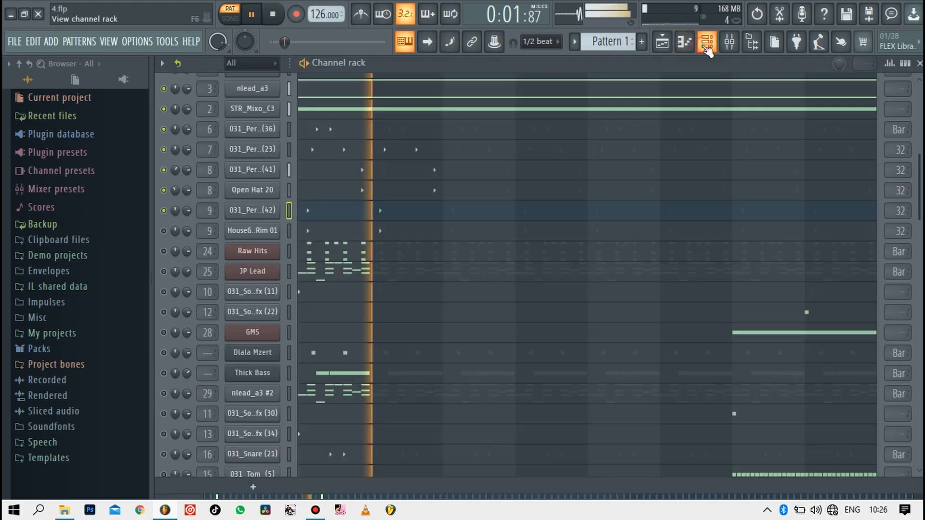
Unmute the HouseG..Rim 01 channel and check its notes and the mixer, returning to the channel rack
click(163, 230)
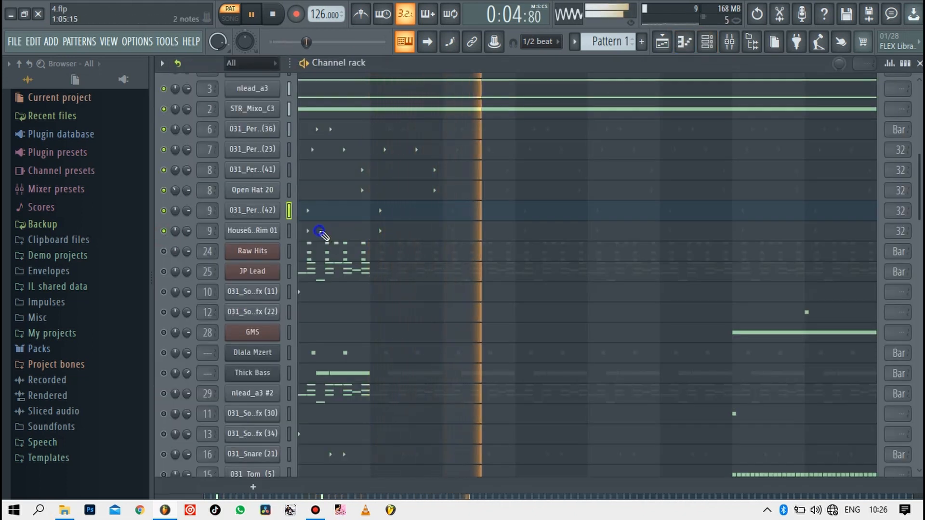
click(310, 234)
click(729, 42)
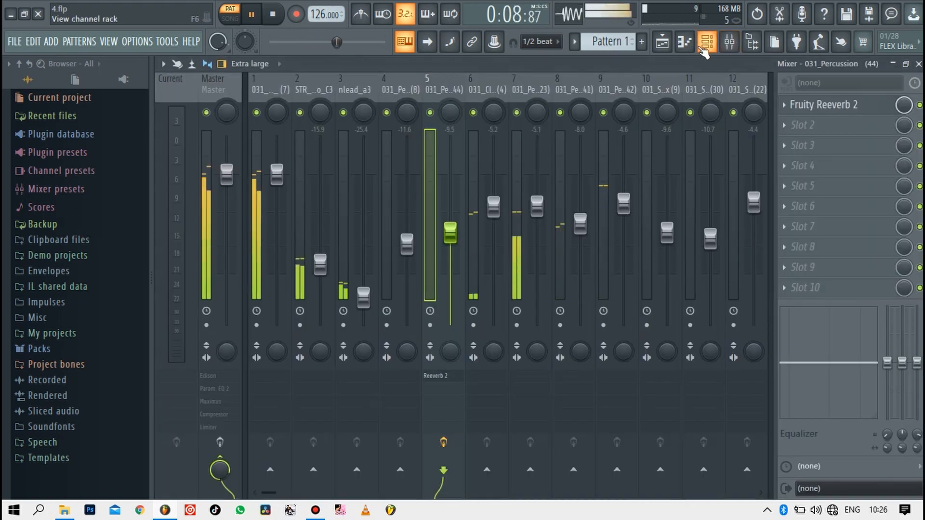
click(706, 43)
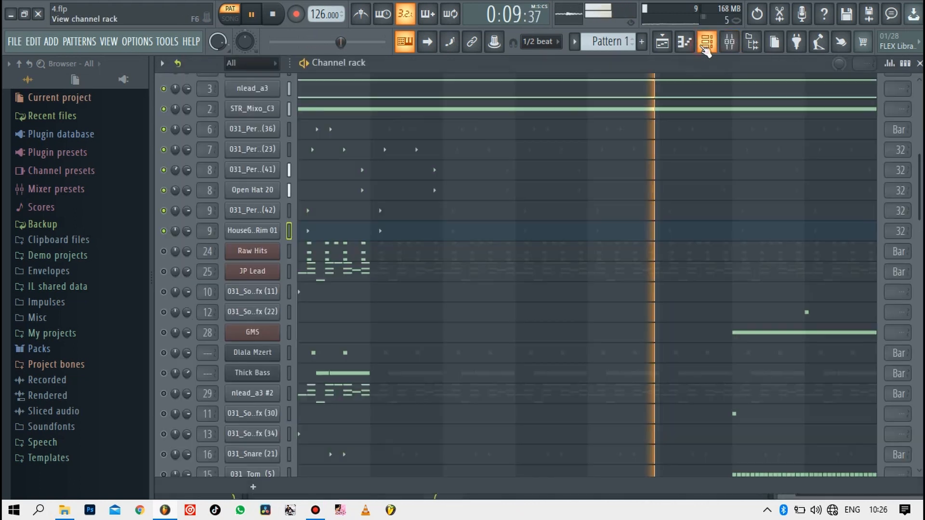
Unmute the Raw Hits channel and select its LV Raw Hits preset from the XP LV Victory category in Nexus
click(163, 251)
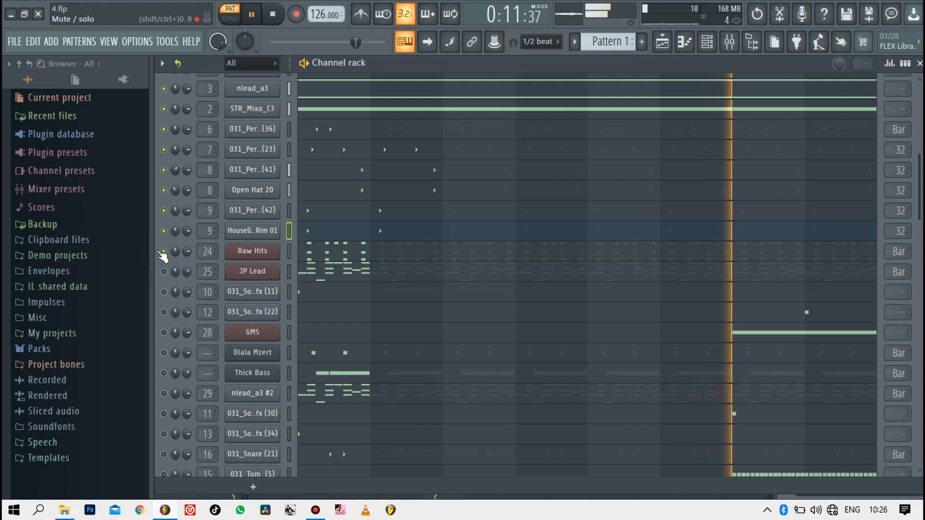
click(259, 251)
drag(432, 233, 379, 129)
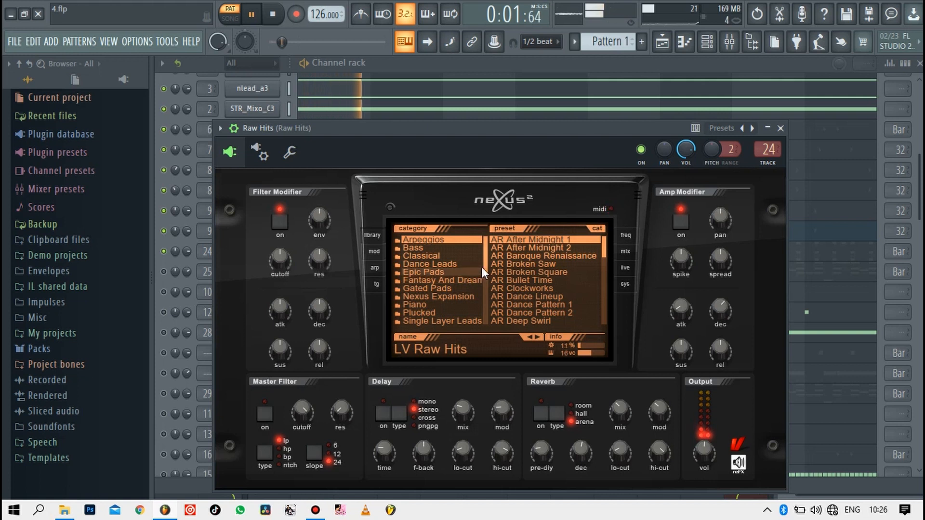
click(451, 313)
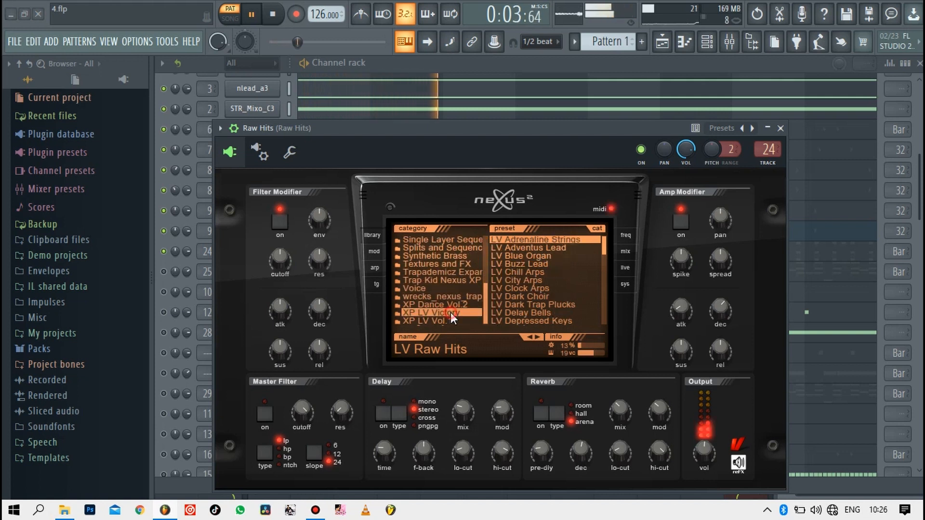
drag(602, 248, 611, 290)
click(518, 288)
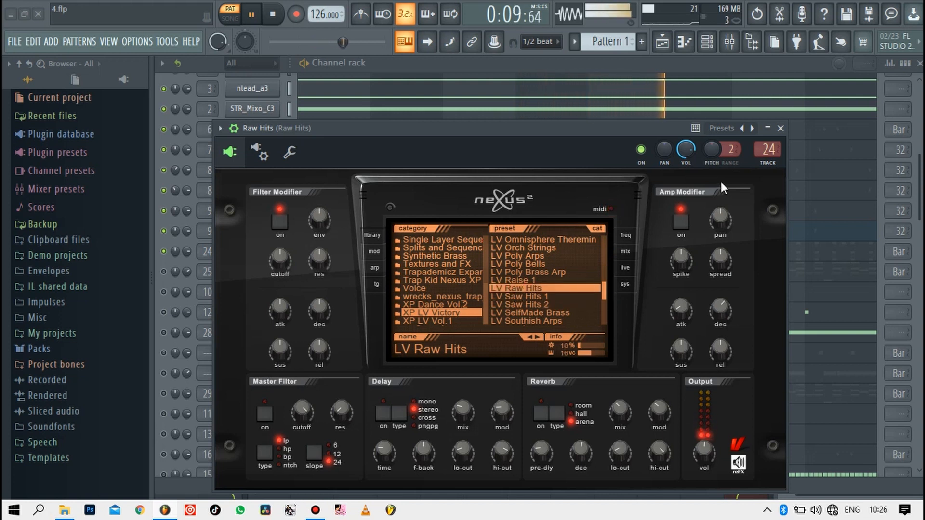
click(781, 128)
Inspect the Gross Beat effect with its 1/4 Bt Gate volume preset on the Raw Hits mixer track, returning to the channel rack
click(729, 41)
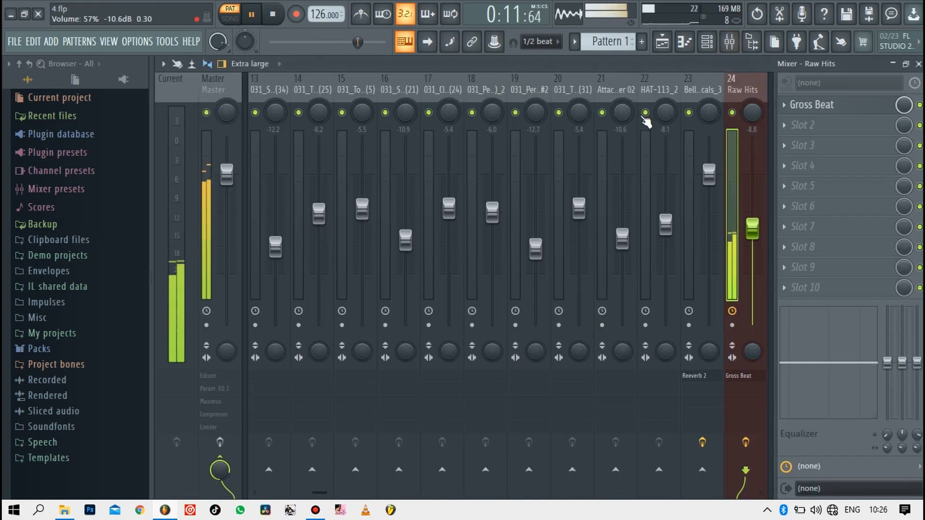
click(831, 110)
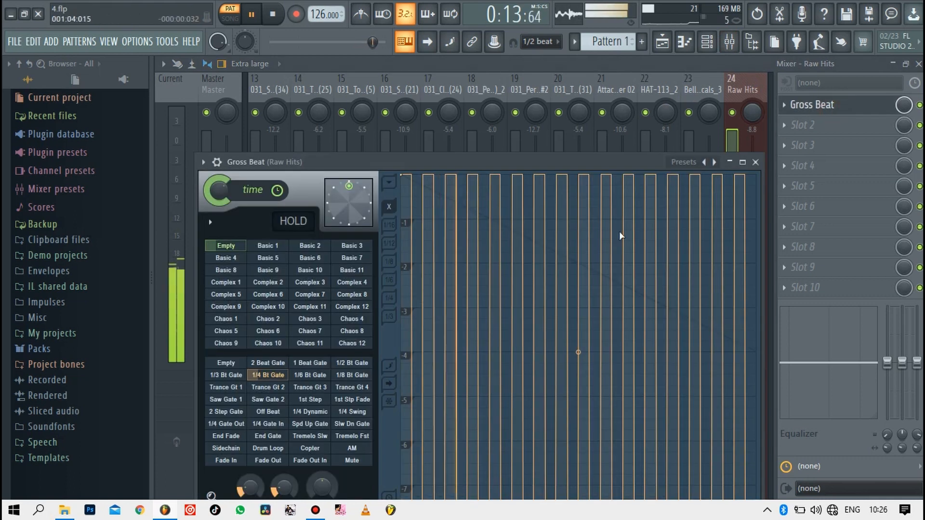
drag(409, 164, 392, 79)
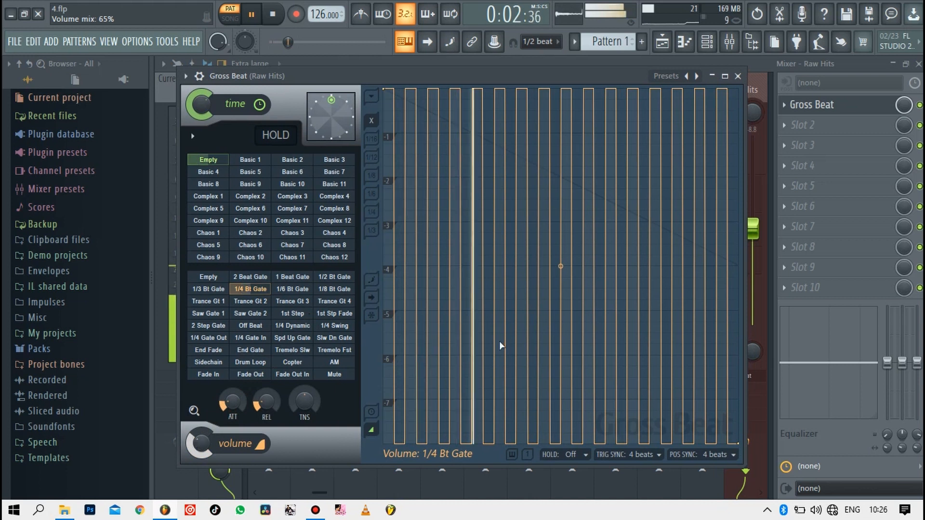
click(736, 76)
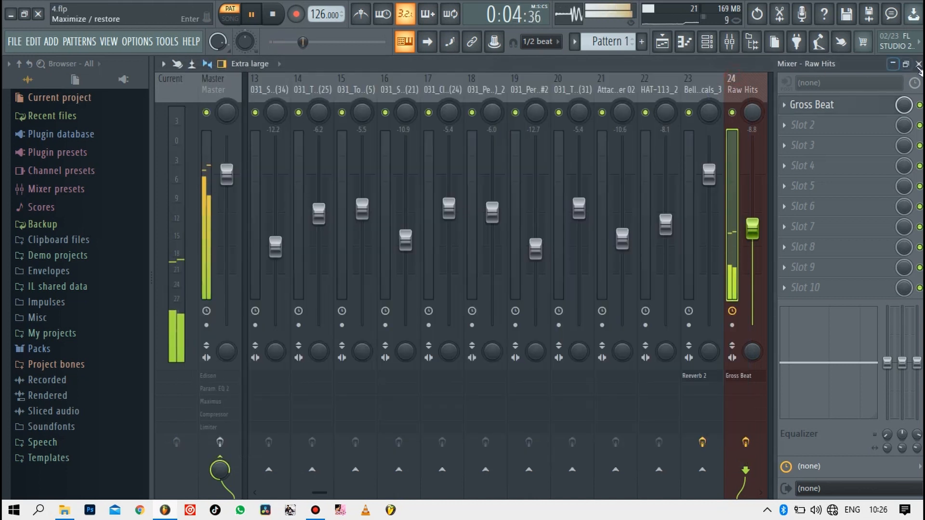
click(707, 43)
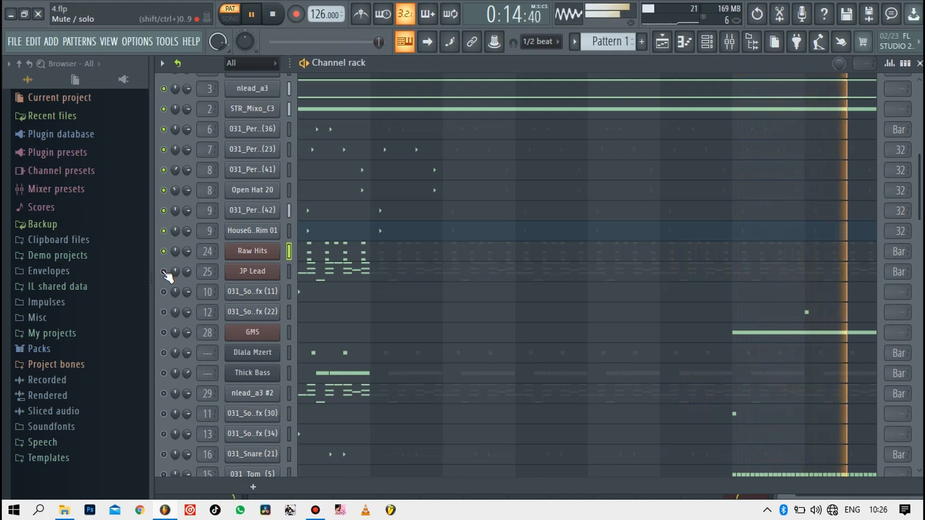
Unmute the JP Lead channel and examine its G6 to G7 notes in the piano roll, zoomed to about two bars
click(164, 273)
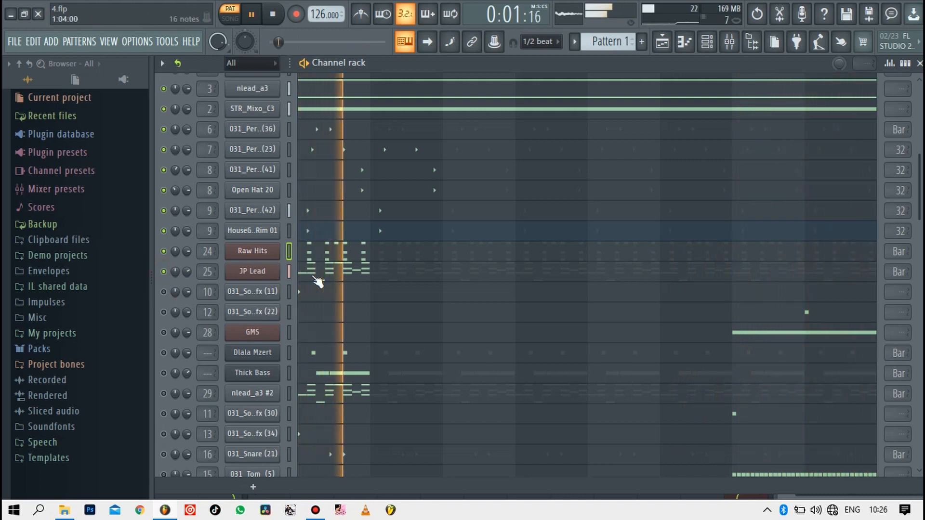
click(312, 279)
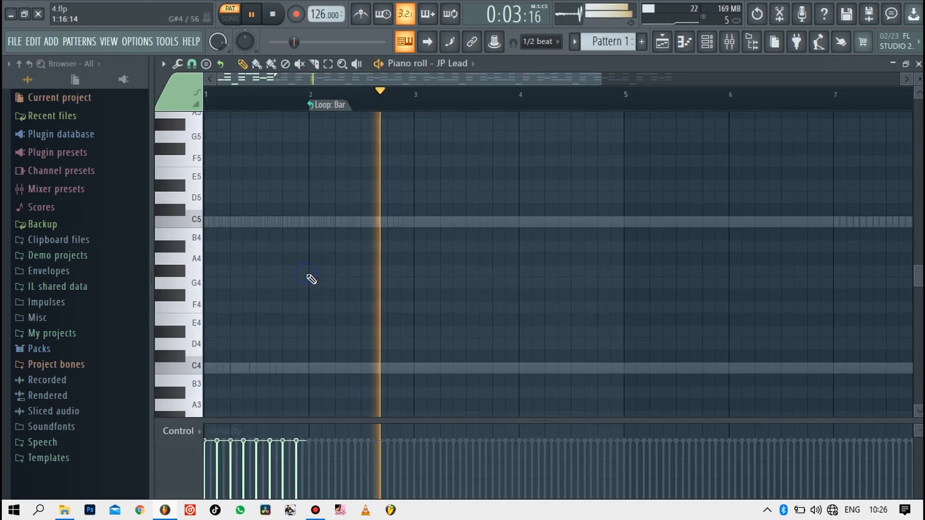
scroll(311, 278, up, 10)
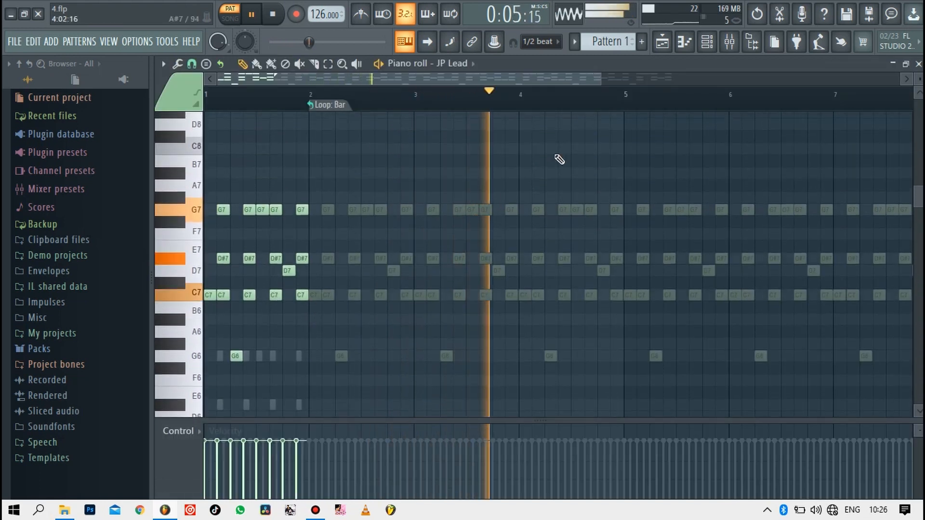
drag(601, 78, 337, 80)
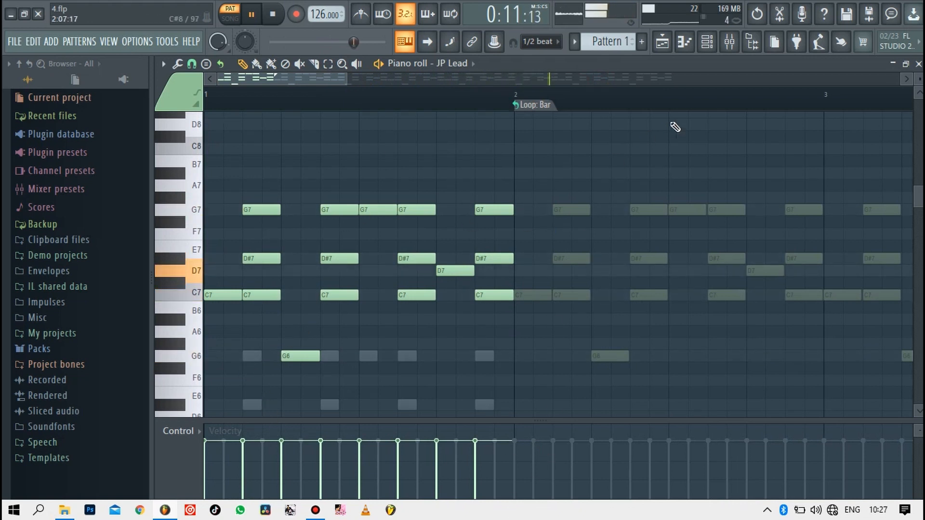
Inspect the Gross Beat effect on the Wet Smear mixer track 25 and return to the channel rack
click(729, 42)
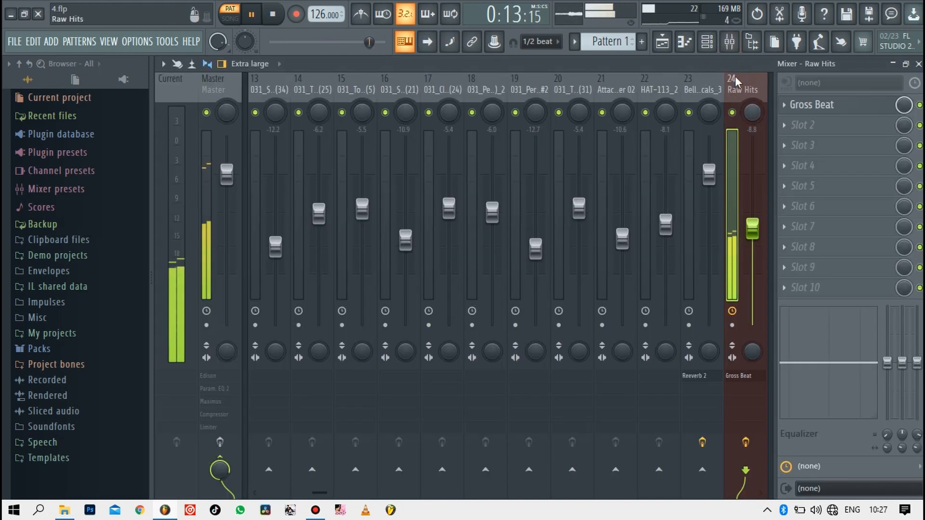
scroll(735, 78, down, 3)
click(525, 92)
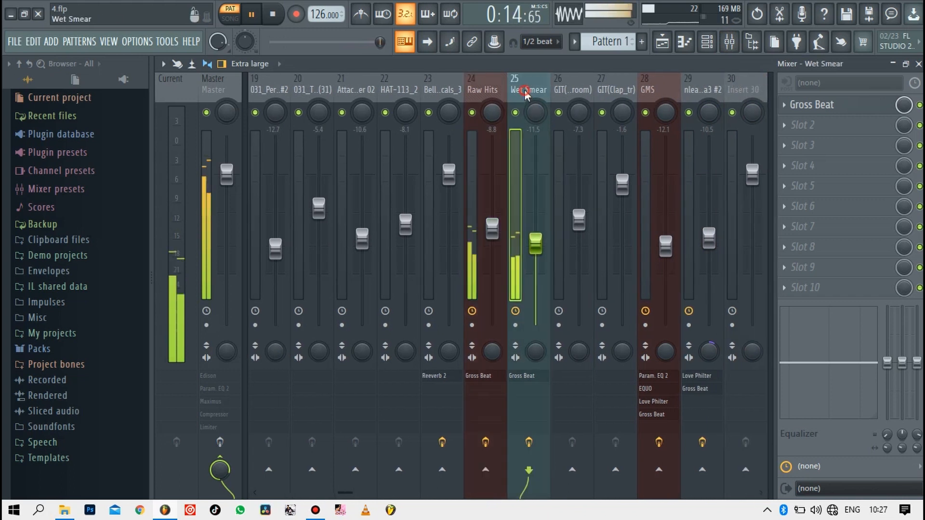
click(821, 107)
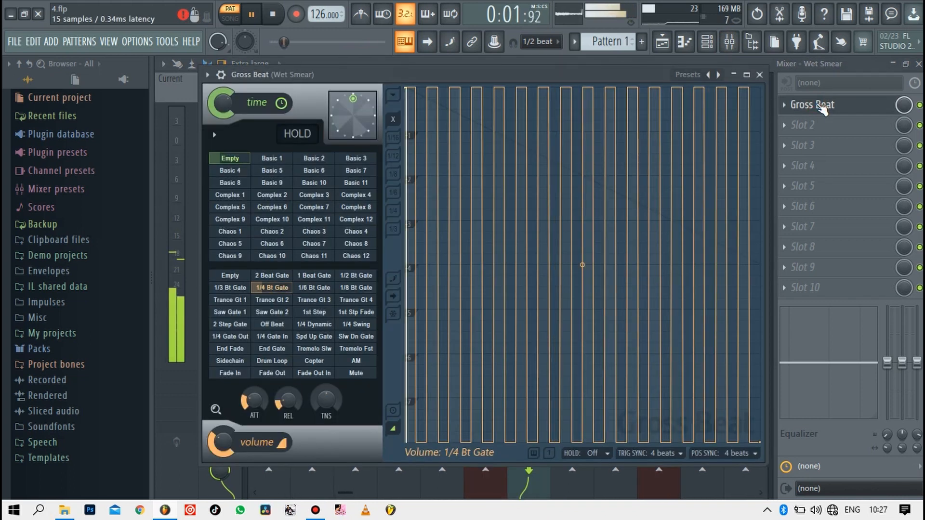
click(818, 105)
click(720, 50)
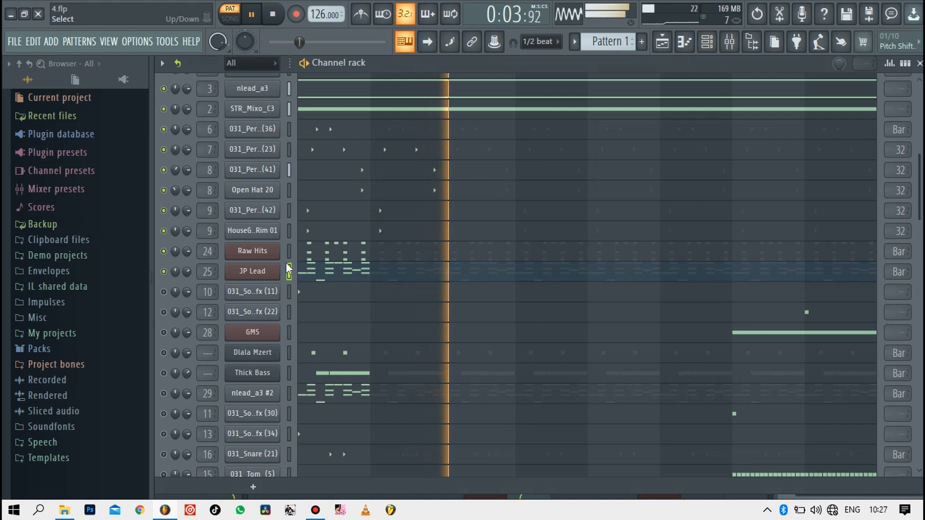
Select the LD Classic JP Leader 1 preset from the Single Layer Leads category in JP Lead's Nexus and close the plugin
click(270, 280)
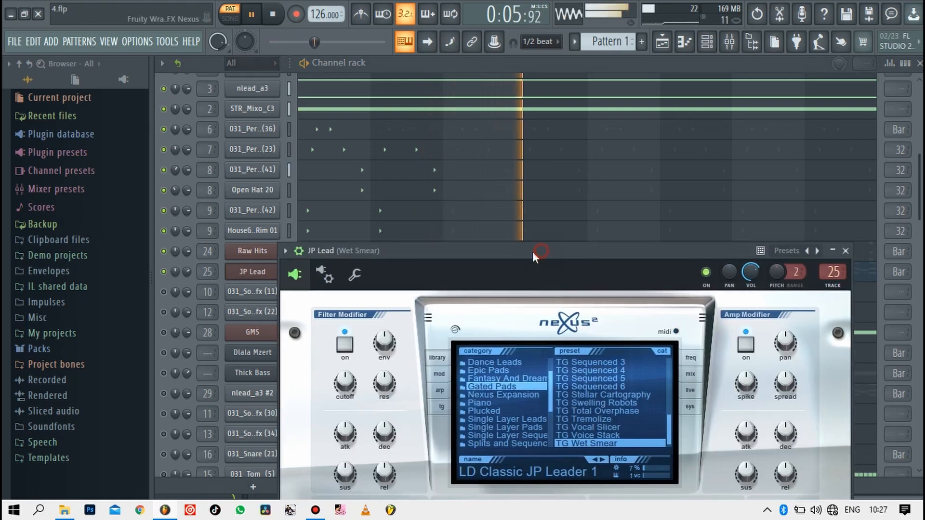
drag(532, 251, 475, 137)
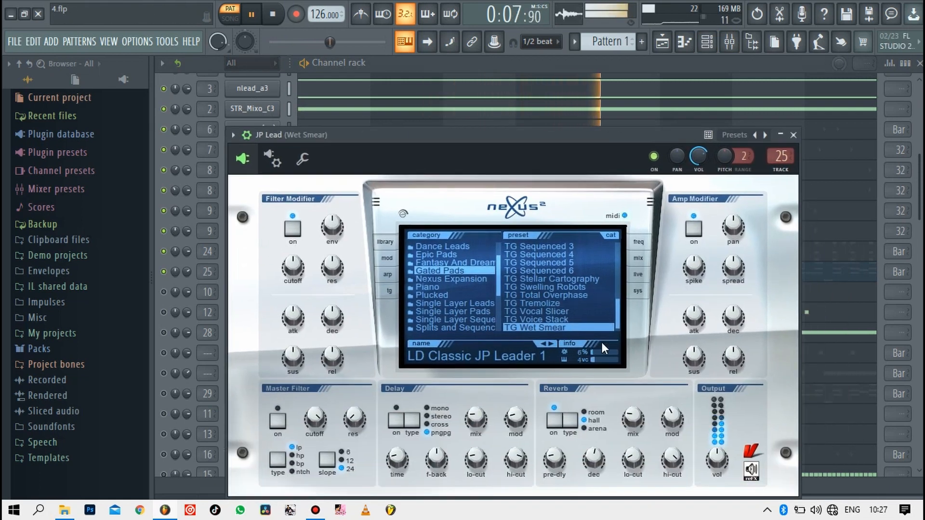
click(483, 305)
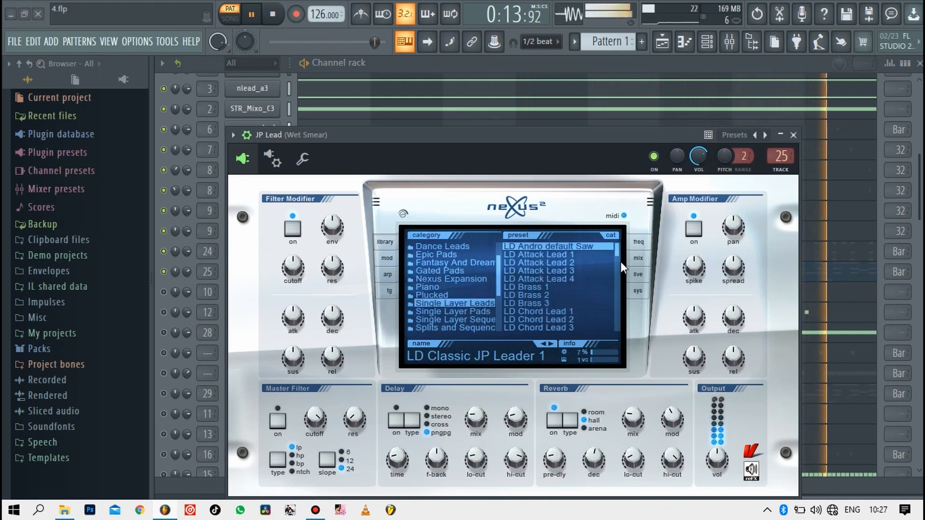
mouse_move(615, 253)
mouse_down()
mouse_move(615, 279)
mouse_move(614, 265)
mouse_up()
click(579, 261)
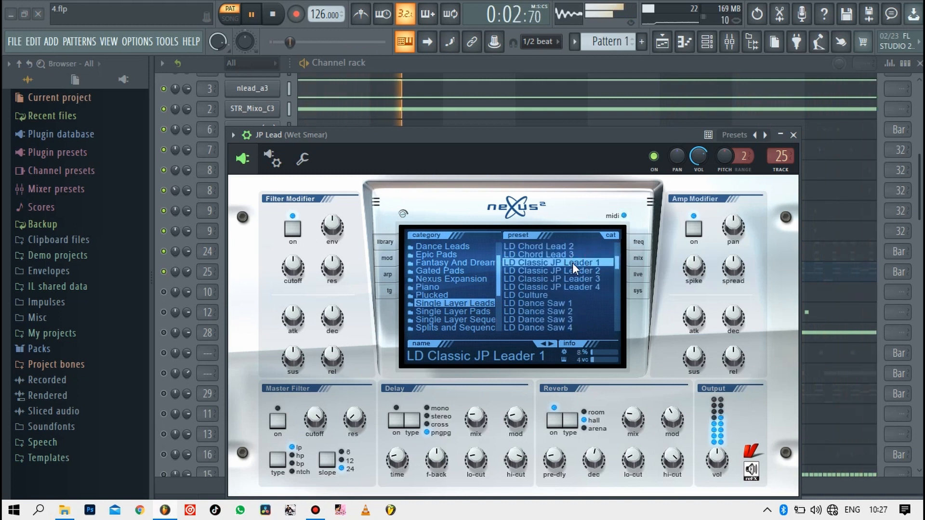
click(794, 136)
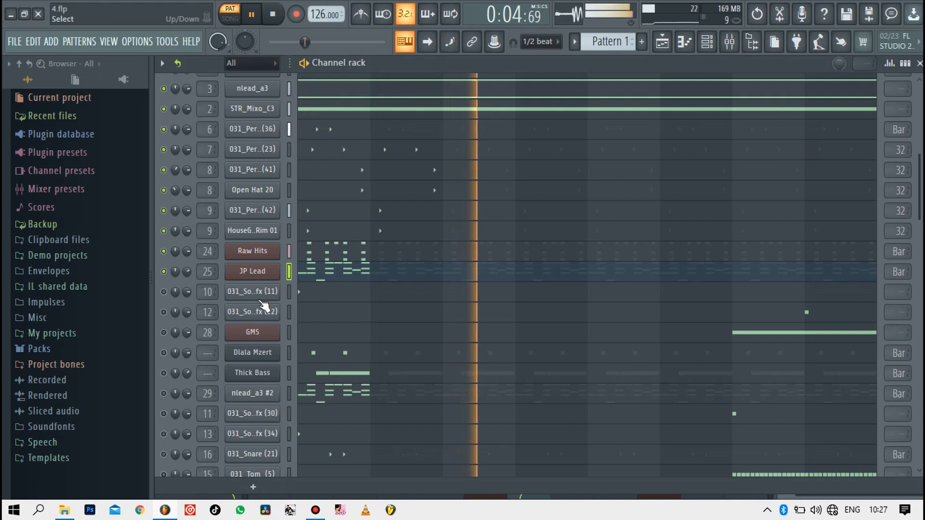
Unmute the 031_So..fx (11), 031_So..fx (22) and GMS channels, and load GMS's Moon Landing TE preset from the Pads & Textures bank
click(163, 312)
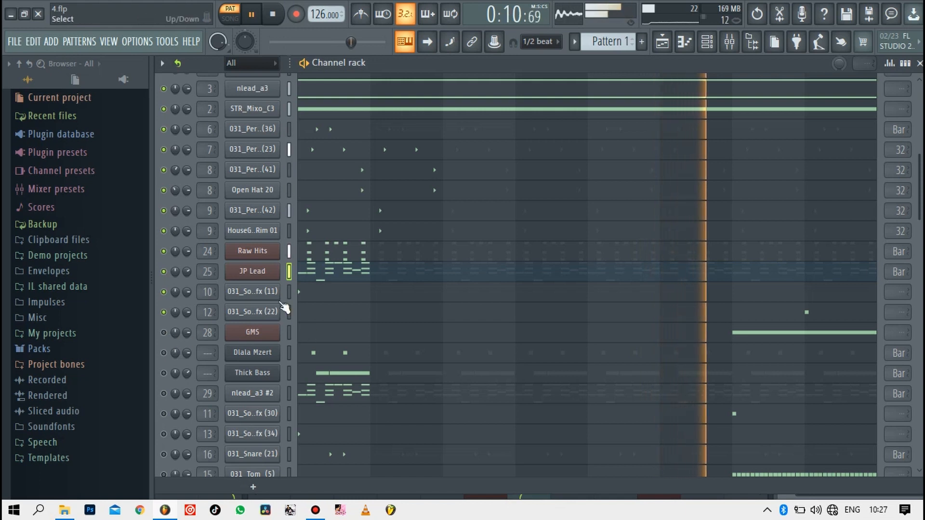
click(164, 333)
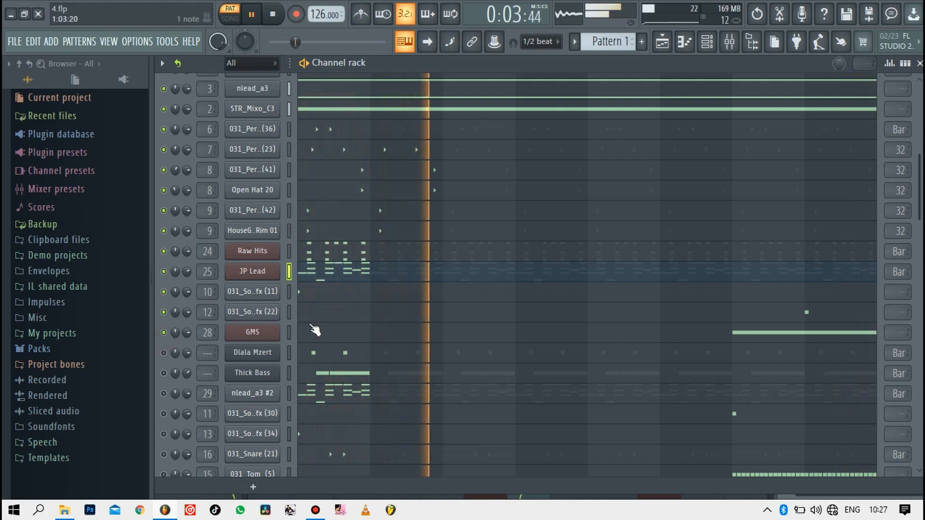
click(272, 335)
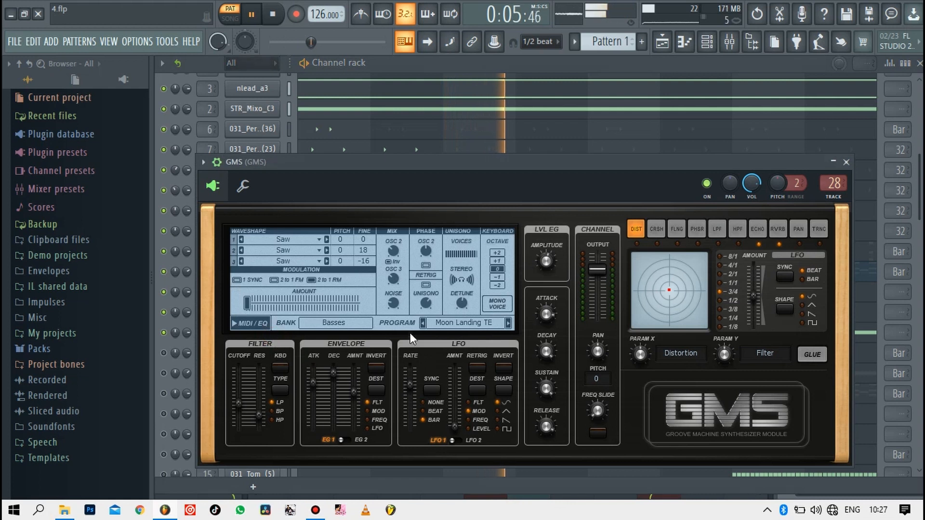
click(443, 324)
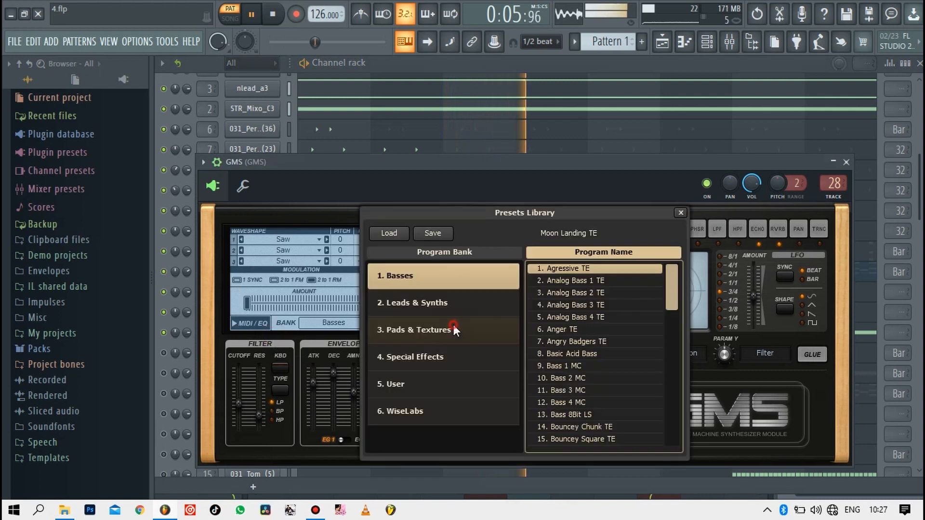
click(427, 330)
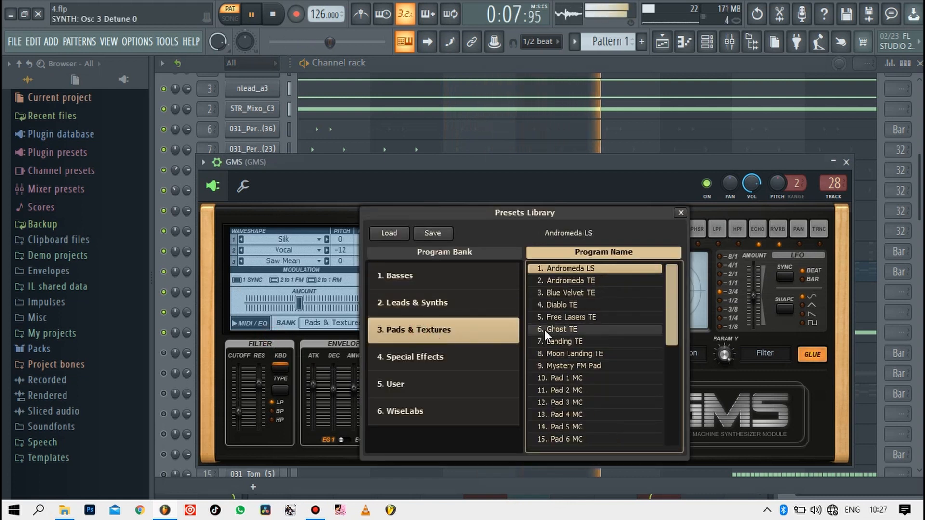
click(567, 353)
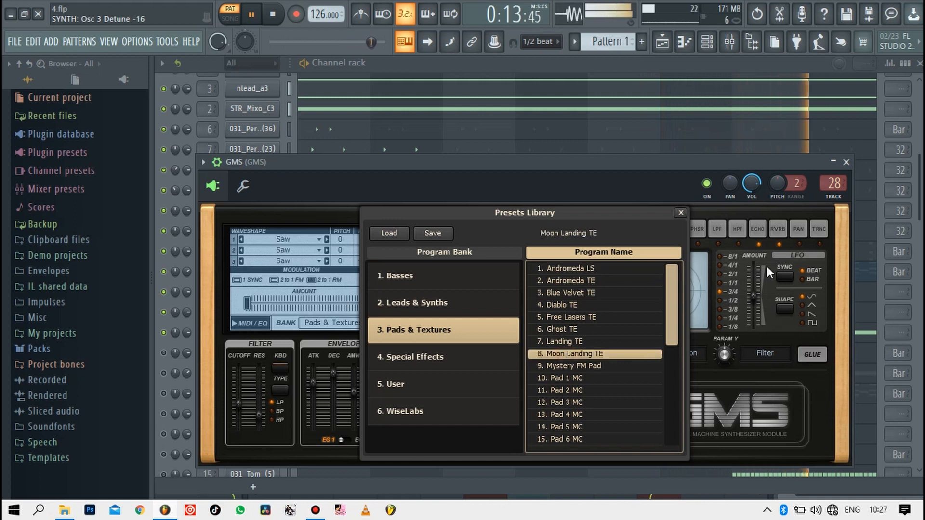
click(846, 163)
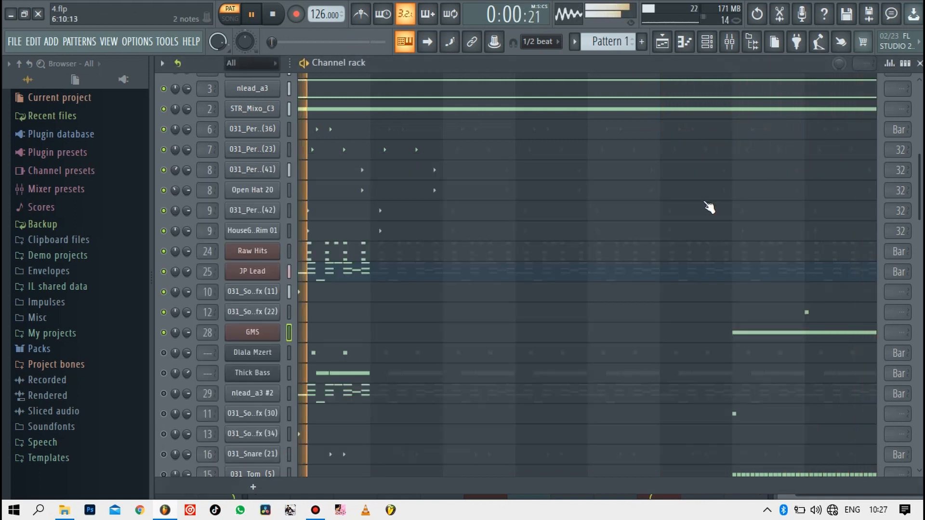
Inspect the effect chain on the GMS mixer track 28 and return to the channel rack
click(728, 43)
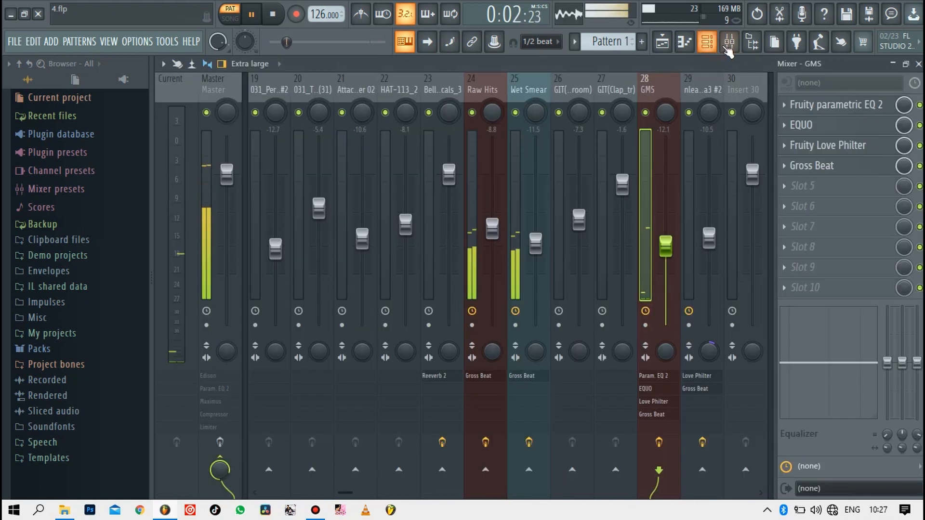
scroll(636, 81, down, 6)
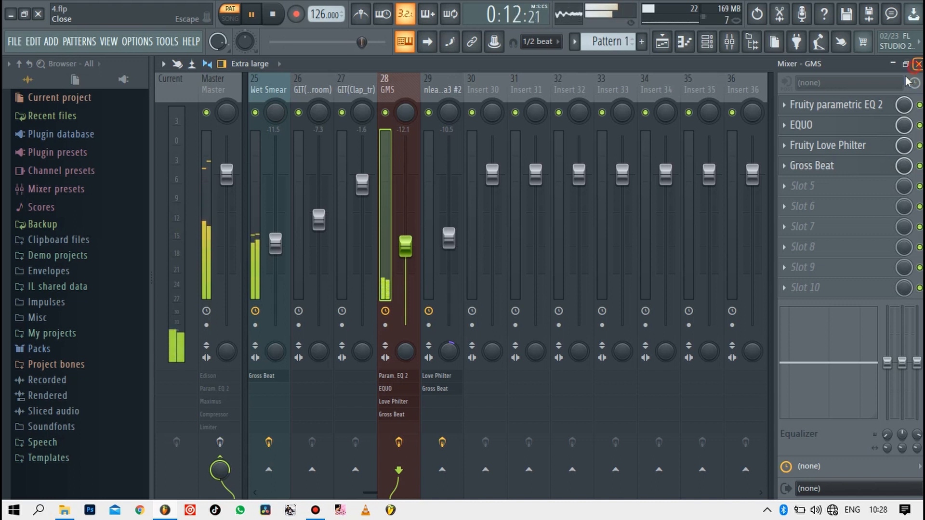
click(916, 64)
click(706, 43)
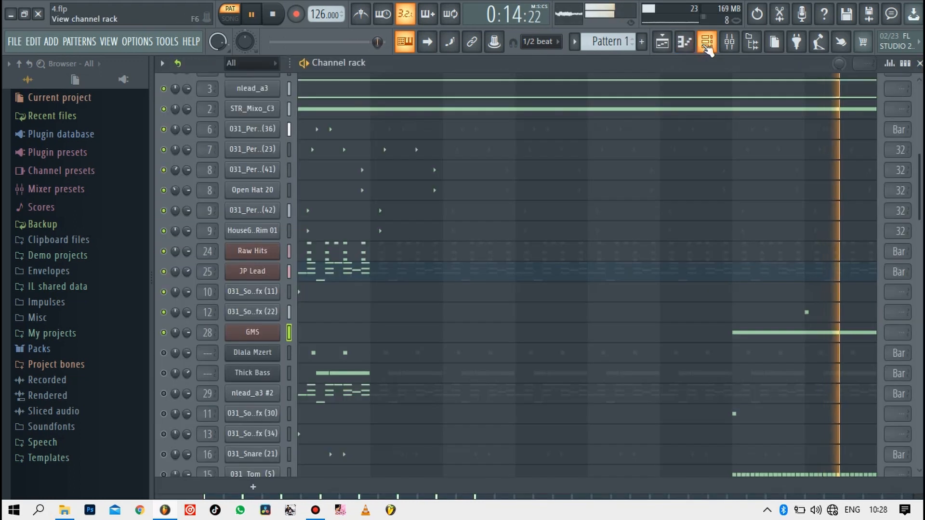
Unmute the Dlala Mzert channel, view its Fruity DX10 synth settings and close the plugin
click(165, 355)
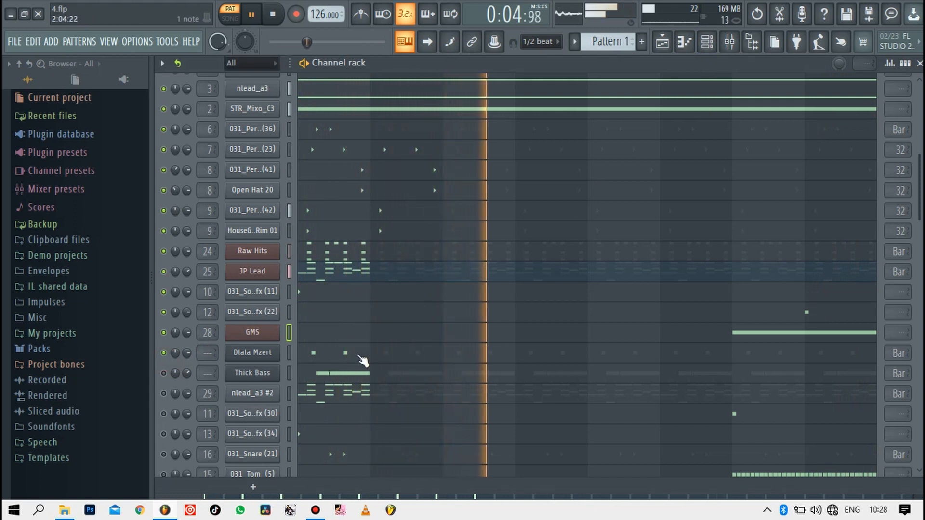
click(277, 356)
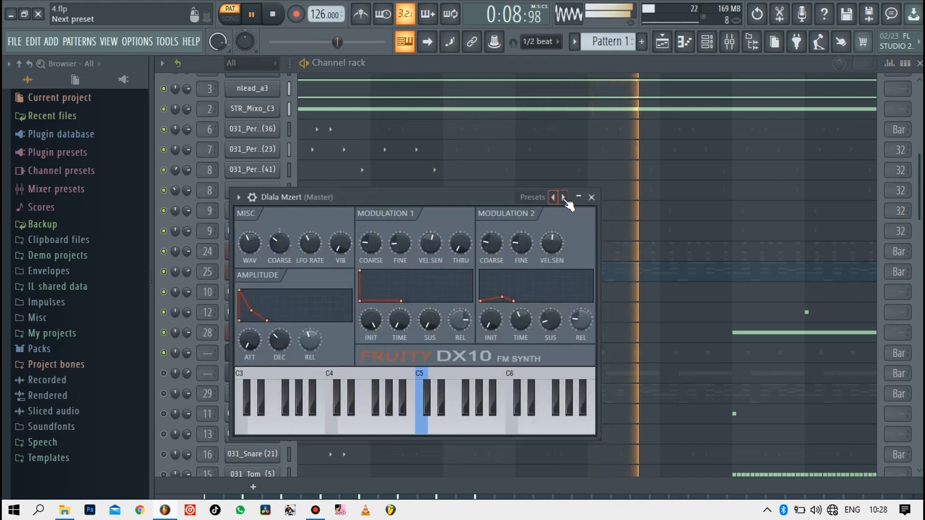
click(592, 197)
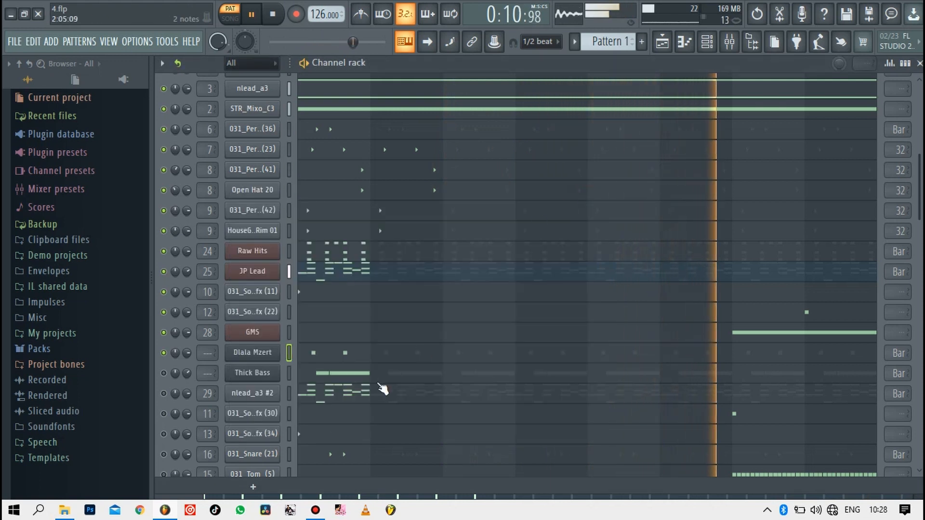
Examine Dlala Mzert's notes around C4 in the piano roll, zoomed to about two bars
click(382, 352)
drag(321, 79, 264, 79)
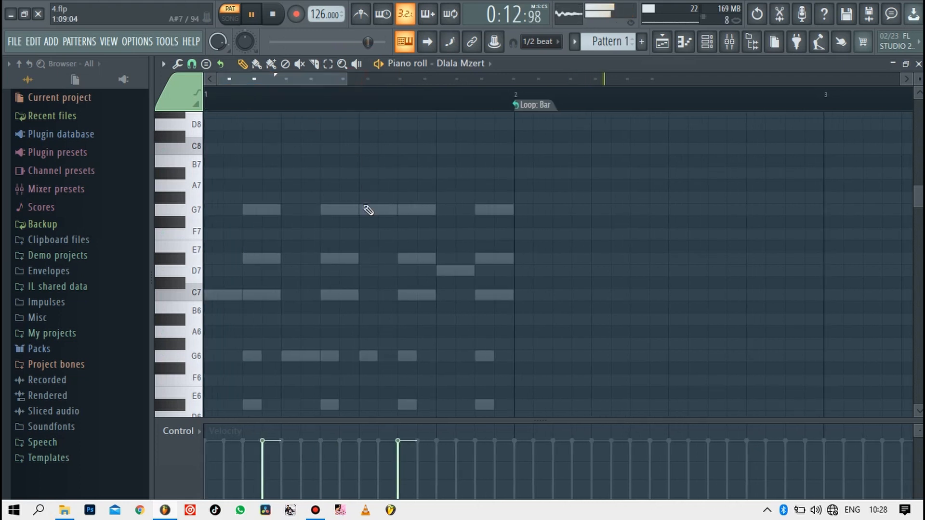
scroll(355, 247, down, 5)
scroll(355, 246, up, 14)
scroll(357, 250, down, 12)
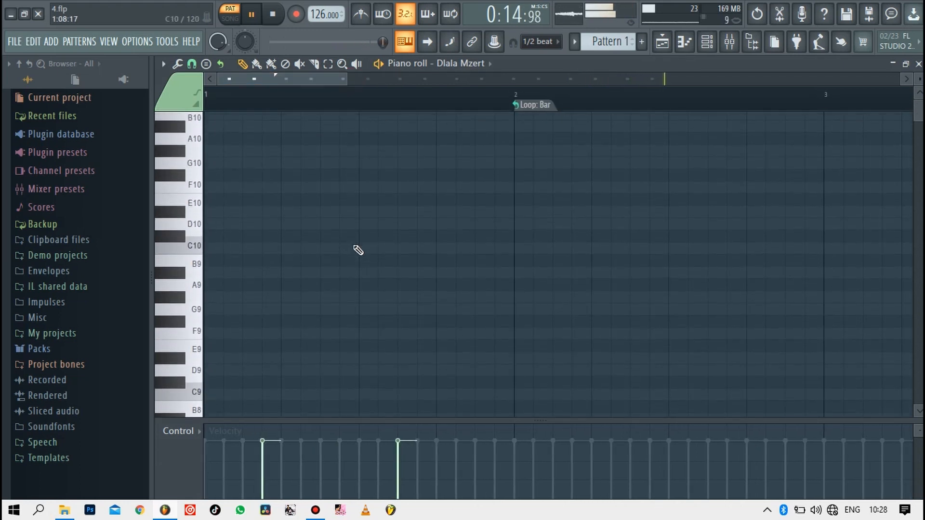
scroll(359, 248, down, 7)
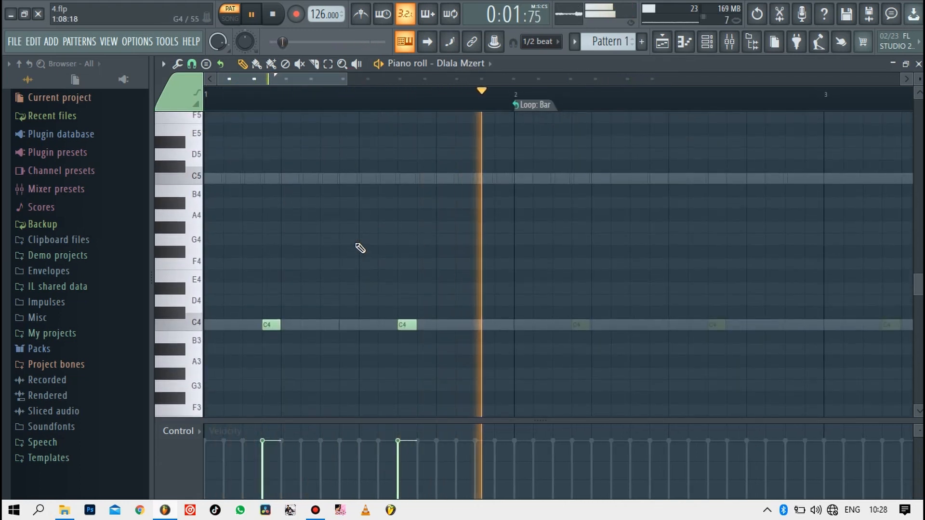
Look over the mixer's insert tracks and their effects, returning to the channel rack
click(730, 43)
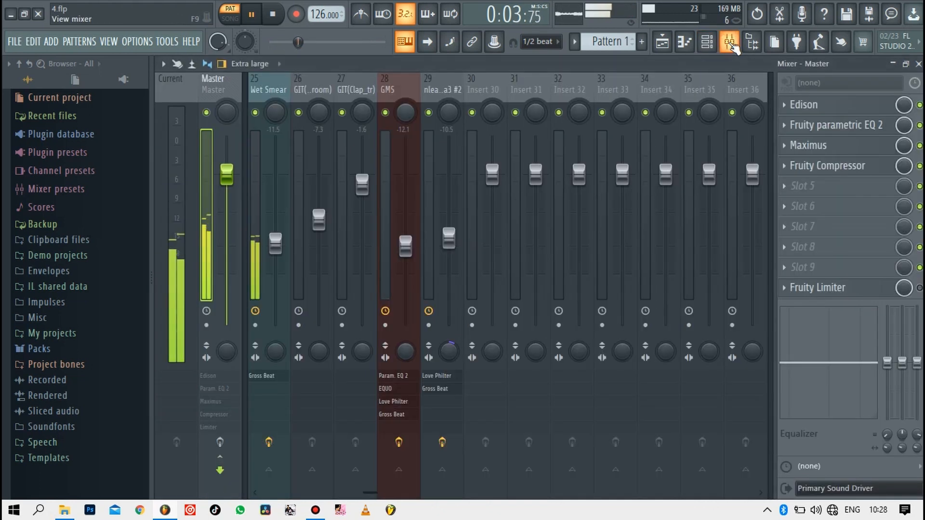
scroll(509, 77, left, 8)
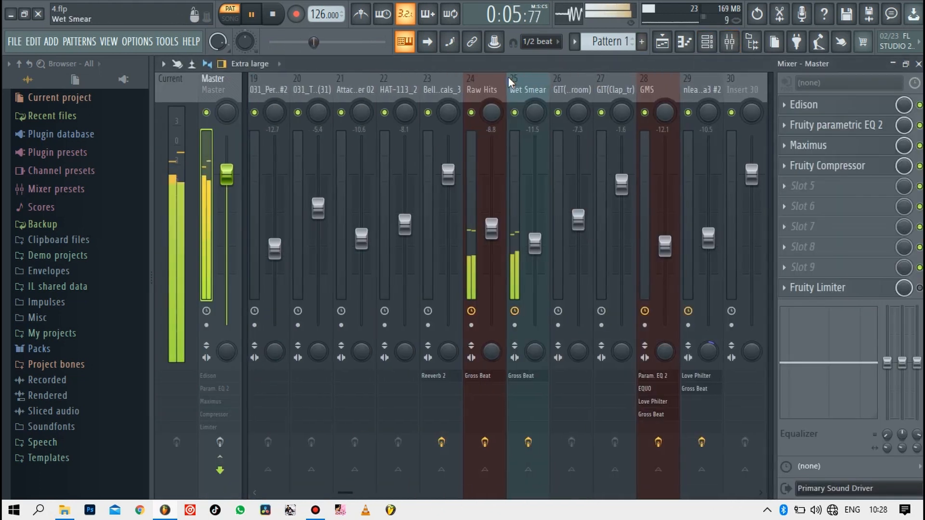
scroll(510, 77, right, 9)
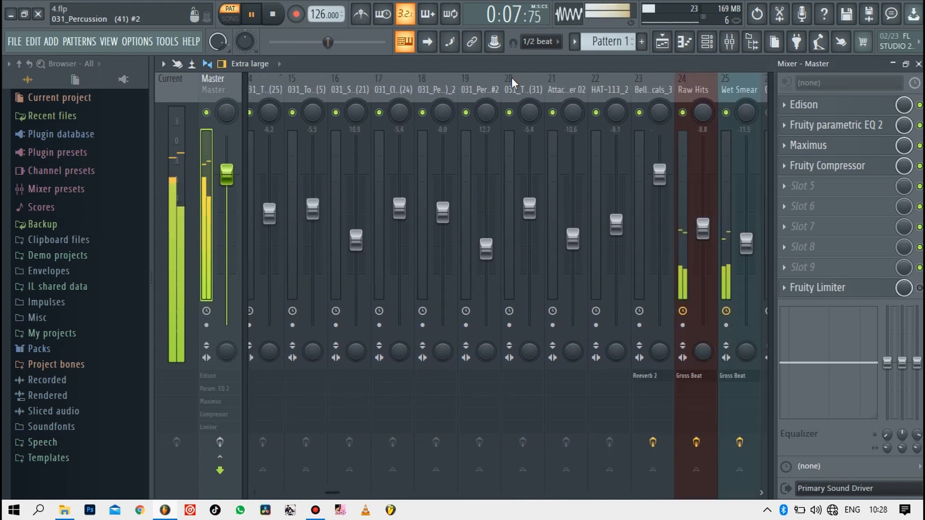
click(708, 43)
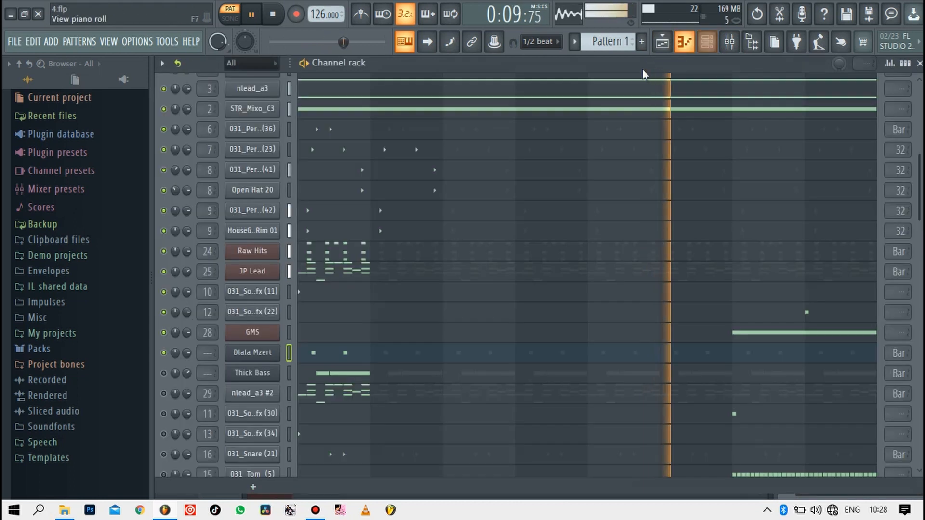
Unmute the Thick Bass channel, point out the Thick Bass entry in Fruity DX10's preset list and close the plugin
scroll(250, 388, down, 5)
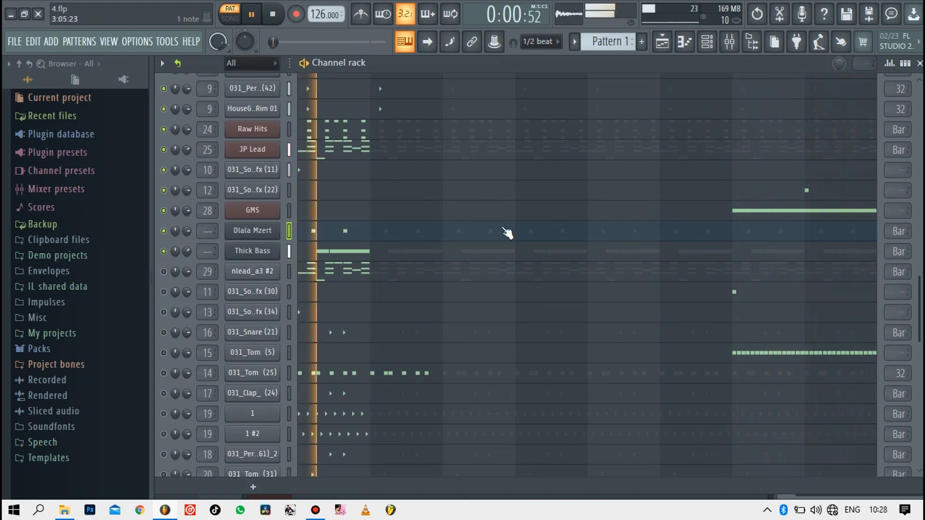
click(253, 251)
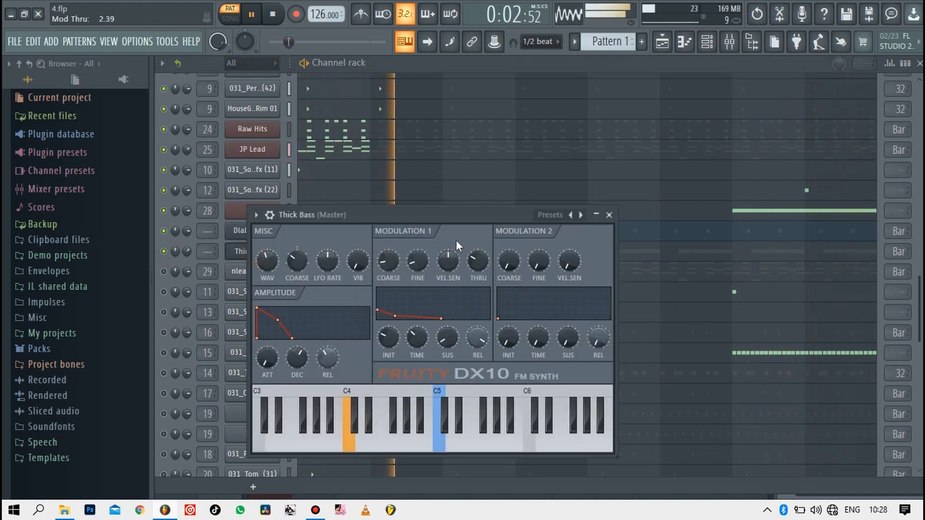
right_click(585, 215)
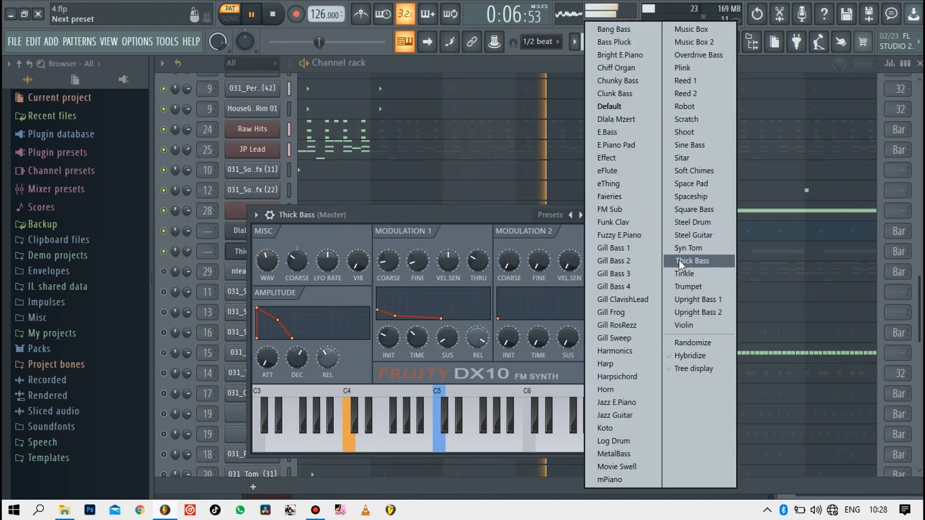
click(417, 55)
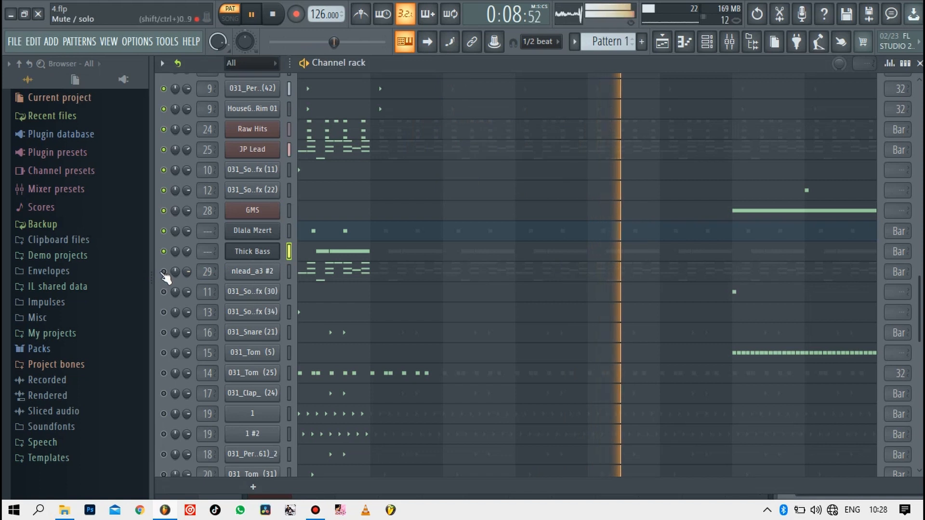
Unmute 031_So..fx (30) and nlead_a3 #2, and examine nlead_a3 #2's G6 to G7 notes in the piano roll
click(166, 294)
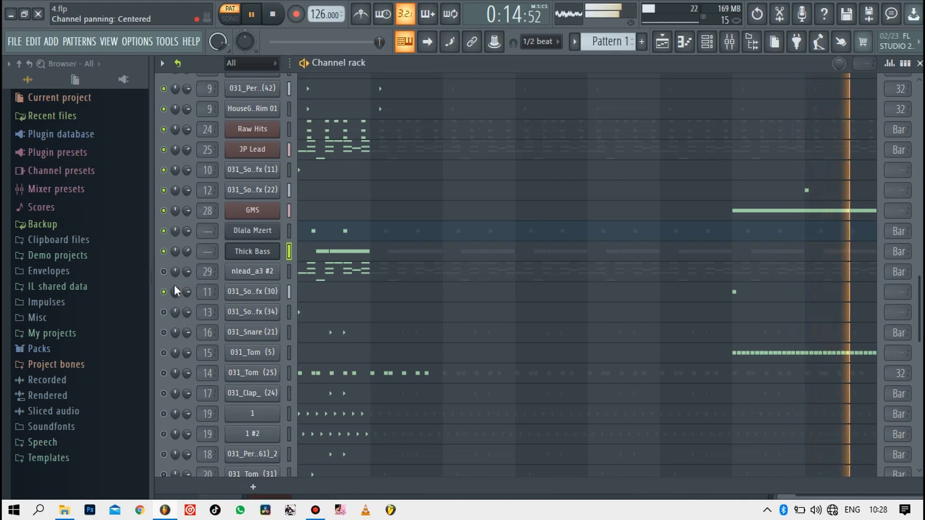
click(324, 273)
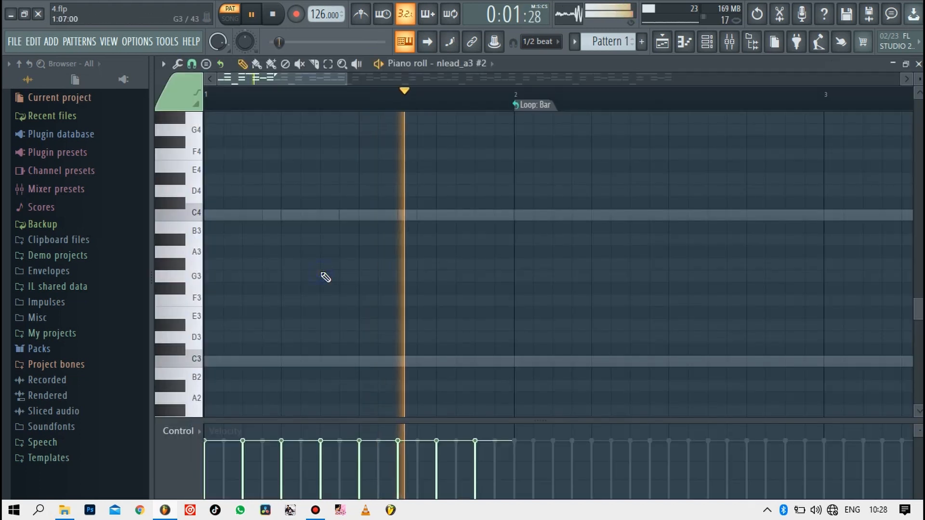
drag(346, 79, 423, 79)
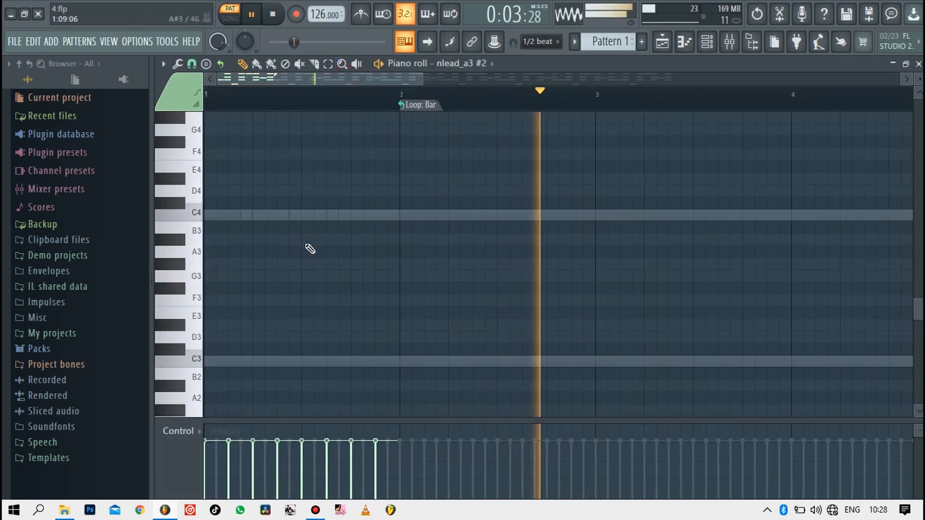
scroll(346, 246, down, 4)
scroll(346, 246, up, 5)
scroll(347, 247, up, 8)
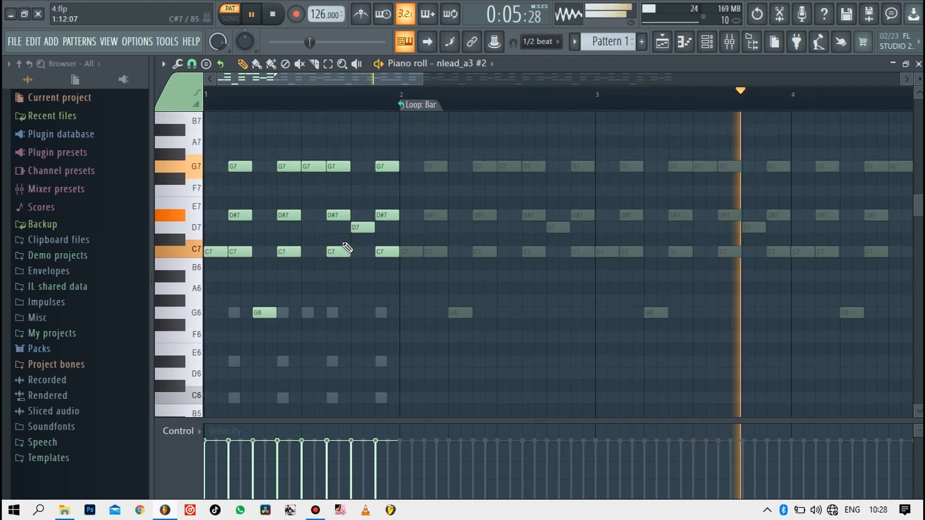
scroll(370, 111, down, 2)
scroll(337, 114, up, 6)
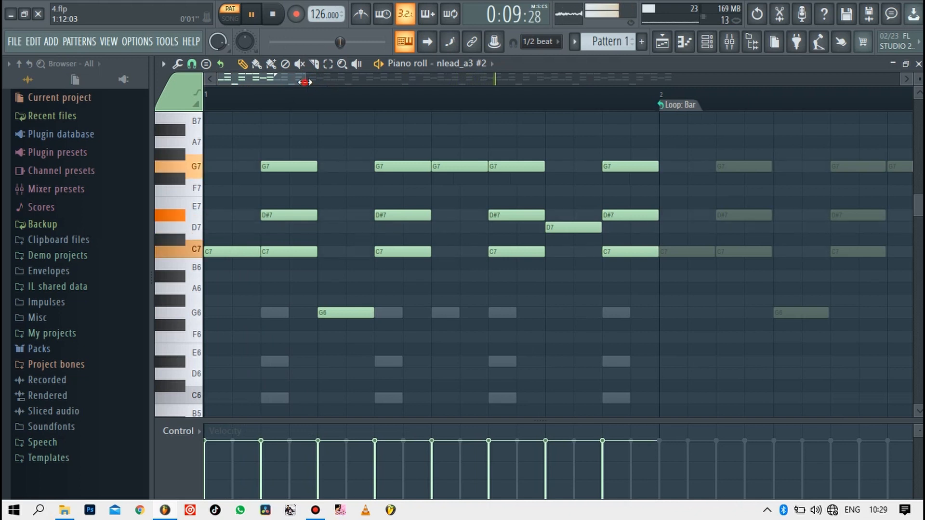
drag(304, 82, 480, 84)
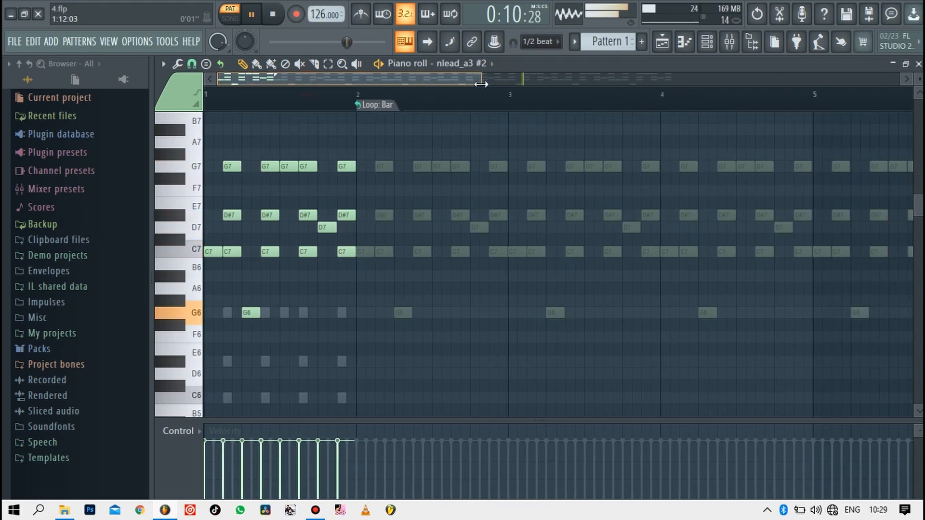
click(704, 48)
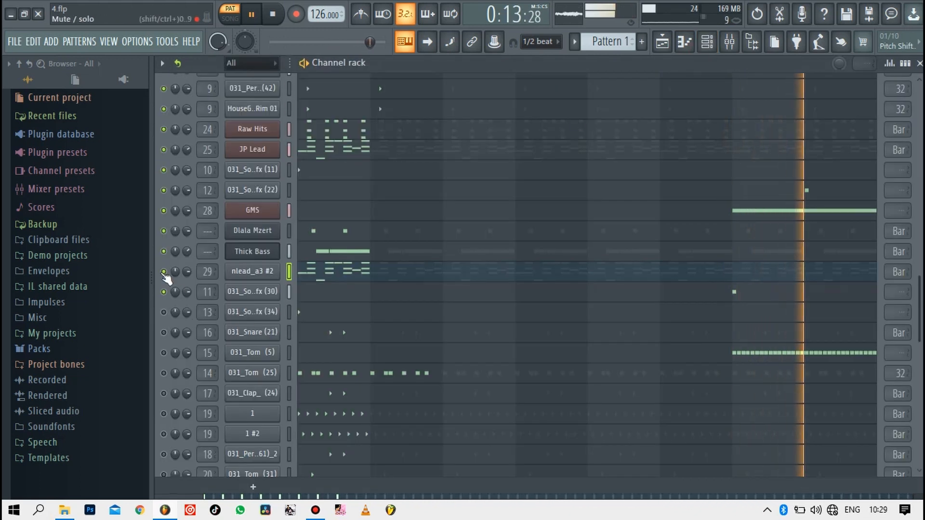
Unmute 031_So..fx (34) and 031_Snare (21), and examine the snare's C5 notes in the zoomed piano roll
click(164, 317)
click(164, 335)
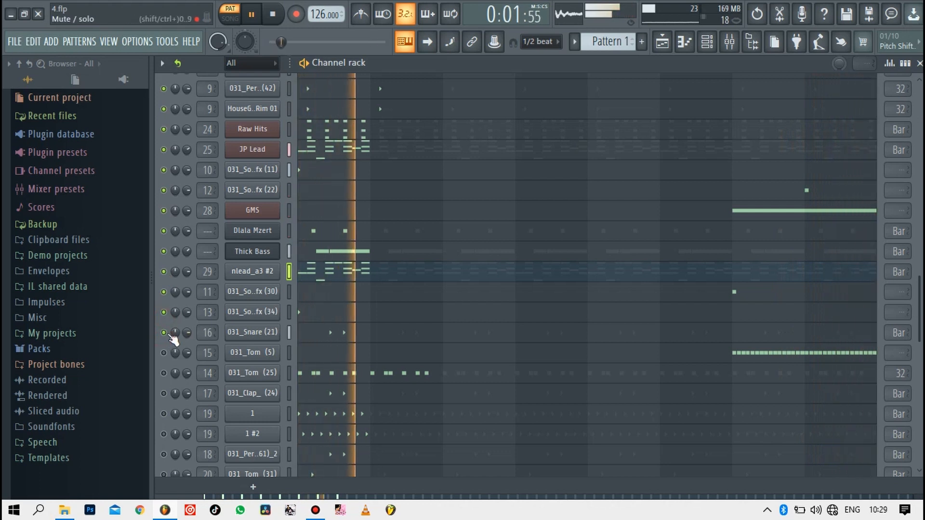
click(336, 337)
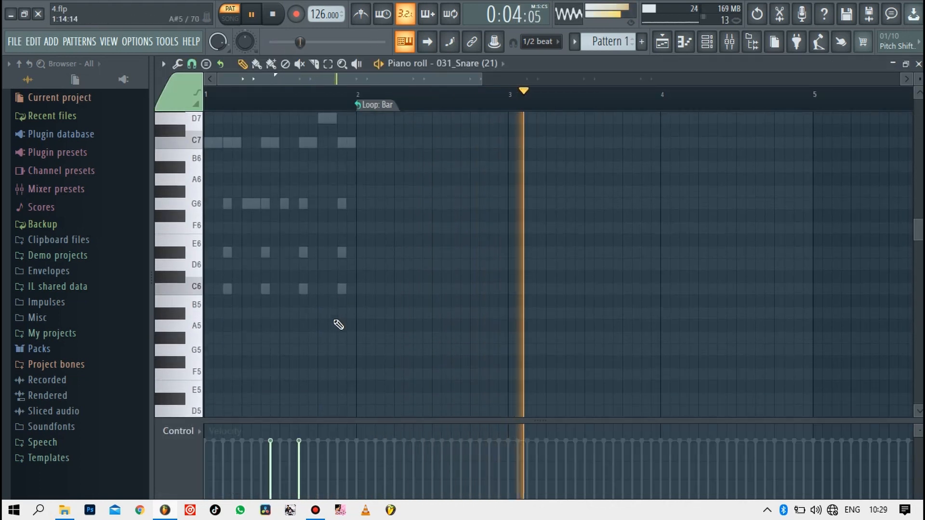
scroll(338, 324, down, 5)
scroll(257, 110, up, 3)
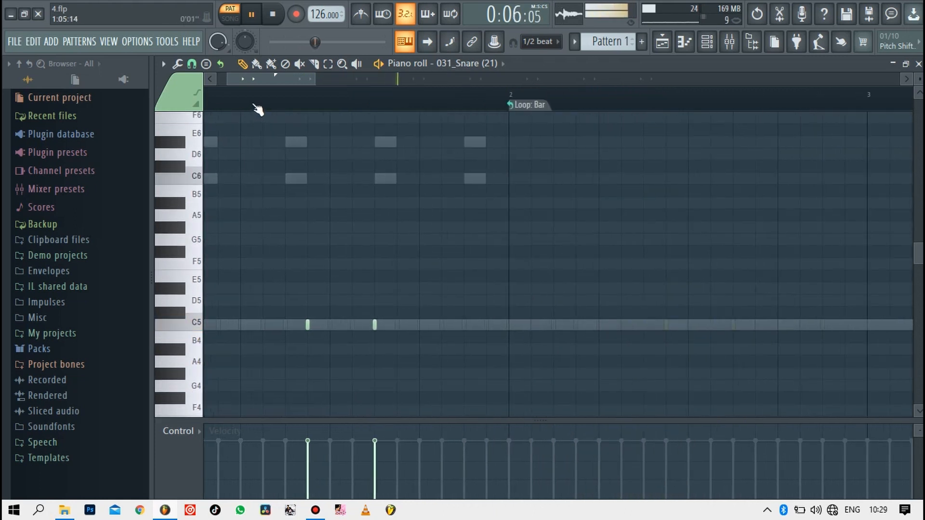
scroll(257, 110, up, 2)
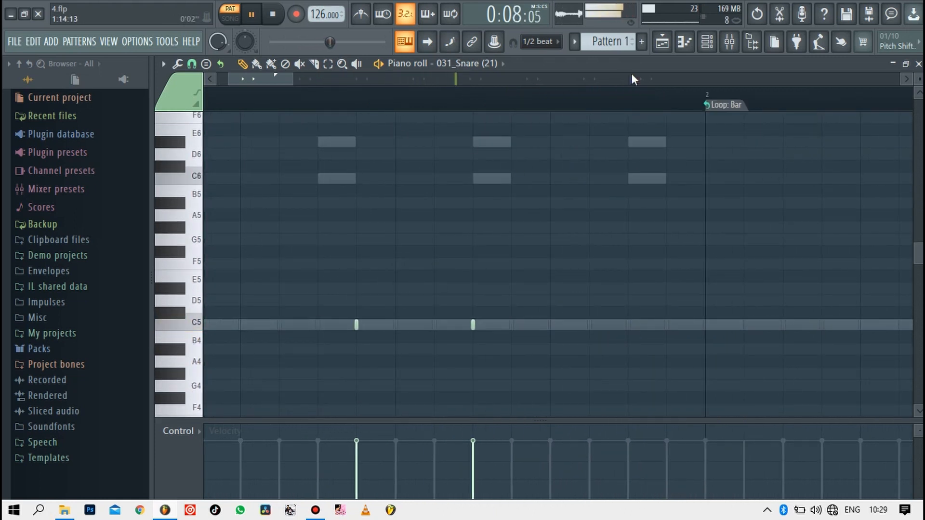
Unmute 031_Tom (5) and examine its repeated C5 notes in bars 7 and 8 of the piano roll
click(705, 43)
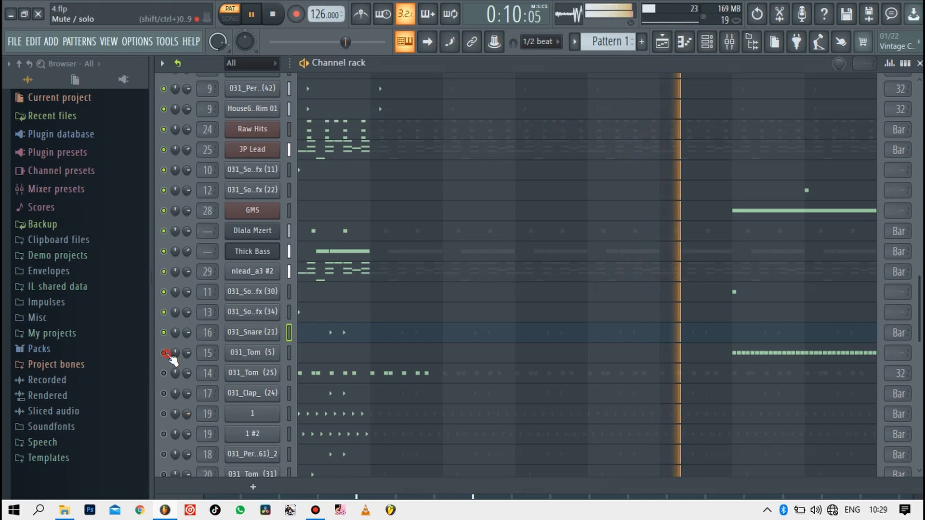
click(541, 355)
drag(415, 82, 578, 97)
scroll(577, 98, down, 4)
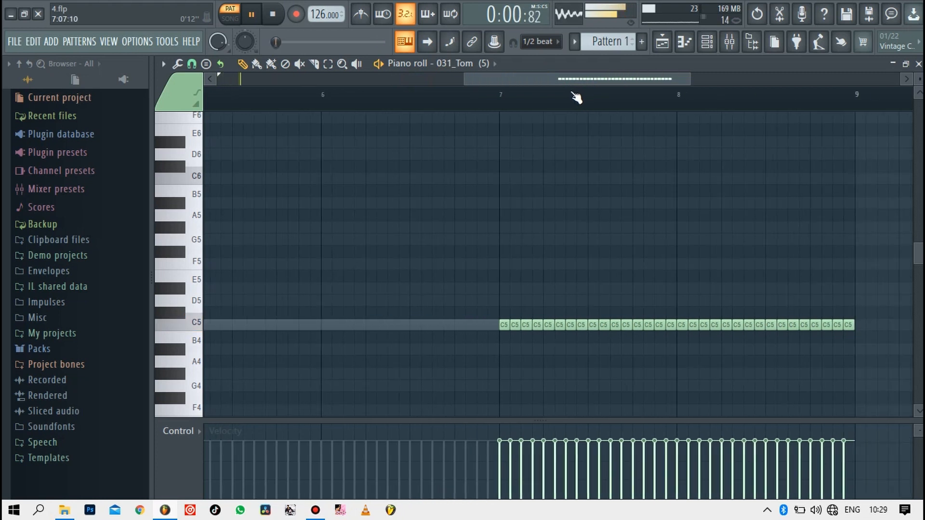
scroll(586, 82, down, 3)
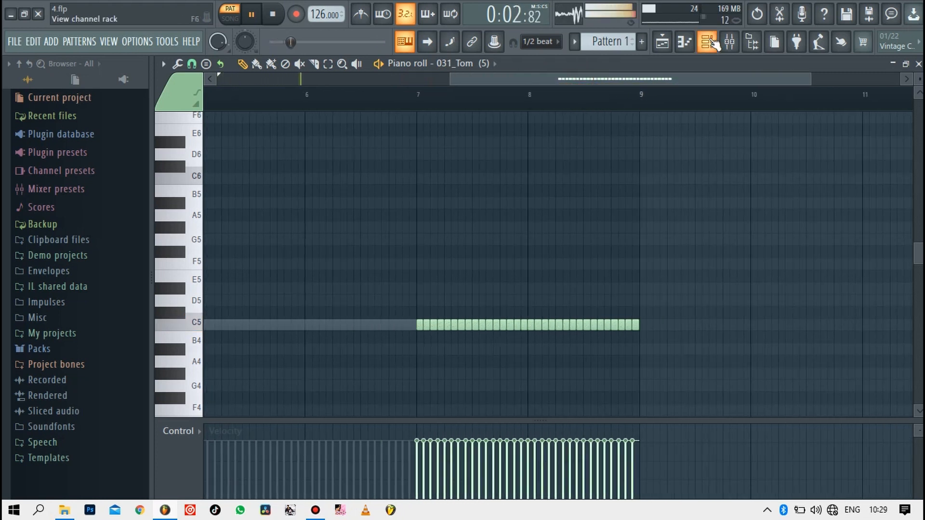
click(711, 42)
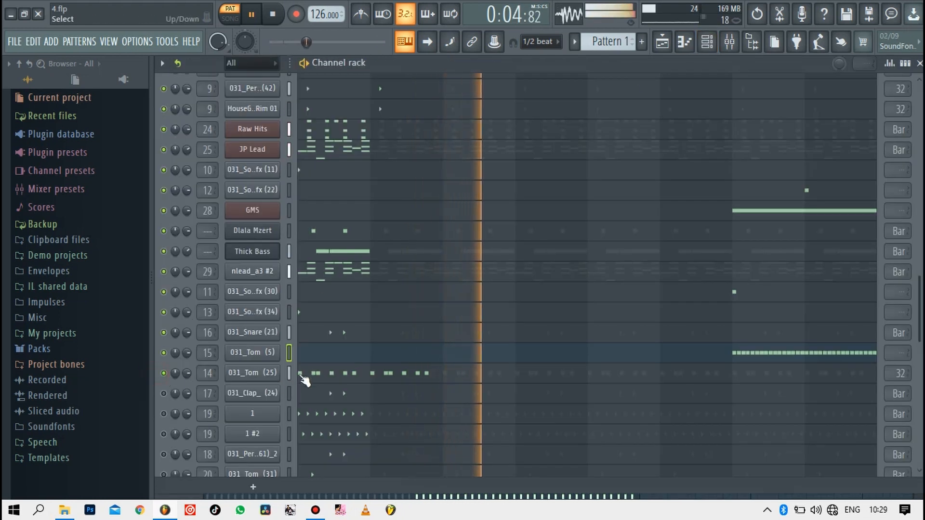
Unmute 031_Tom (25) and 031_Clap_ (24), and examine each channel's C5 notes in the piano roll
click(311, 374)
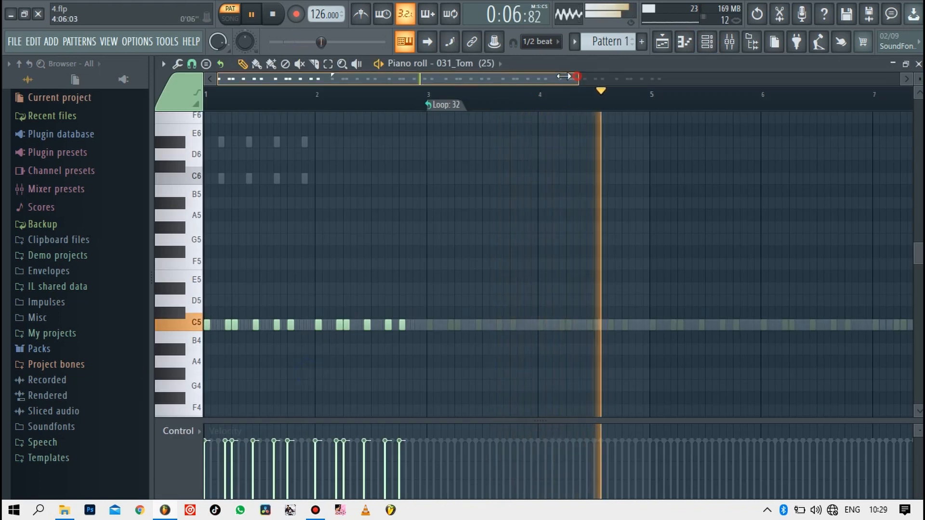
drag(577, 79, 370, 85)
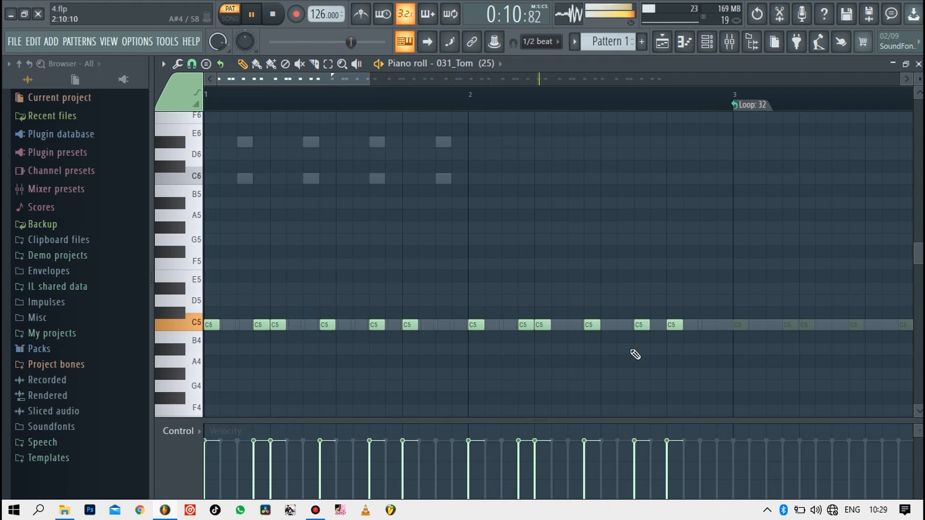
click(715, 44)
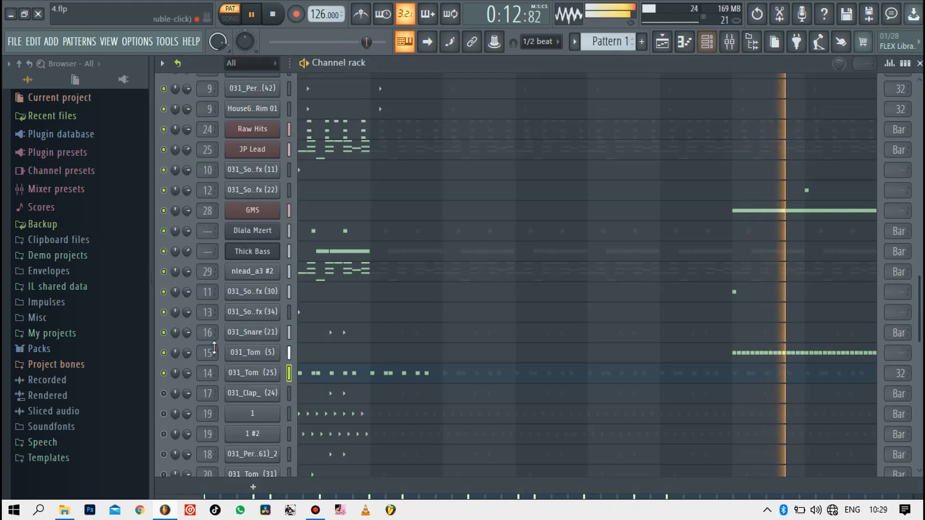
click(330, 394)
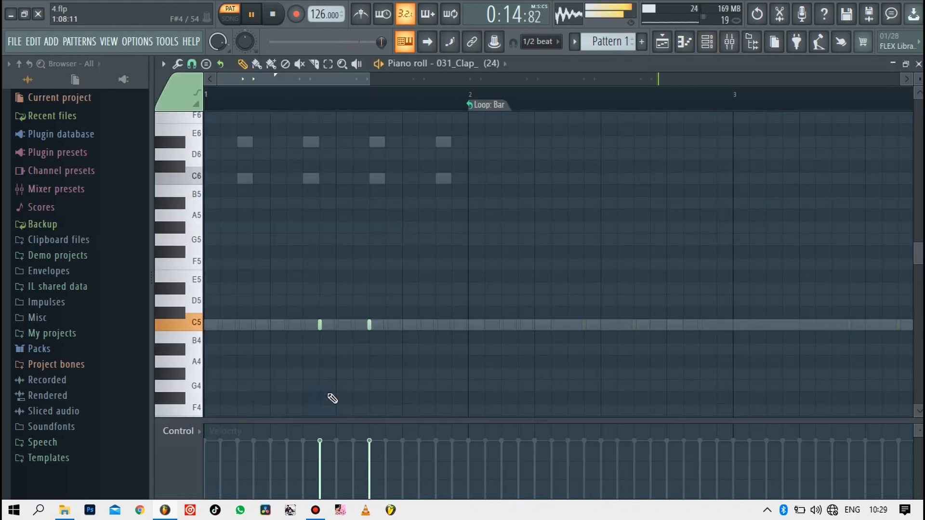
scroll(387, 107, down, 2)
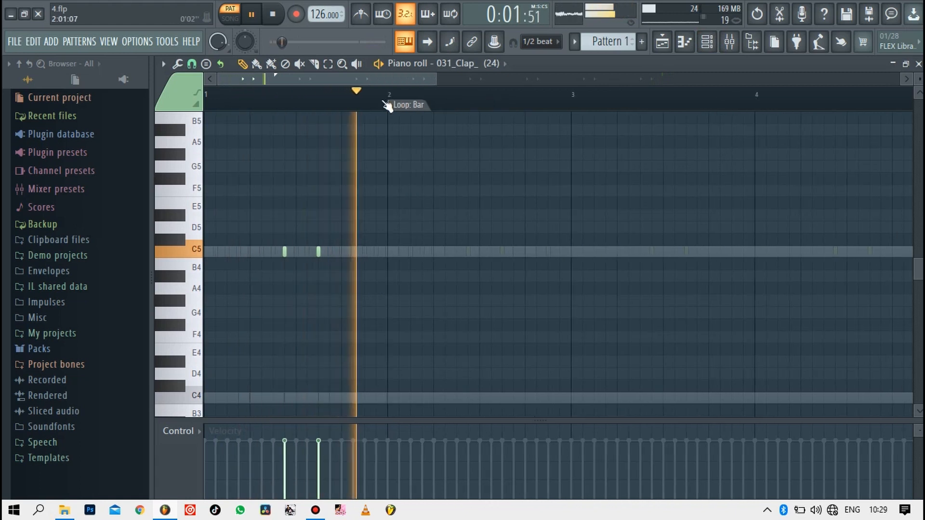
click(712, 42)
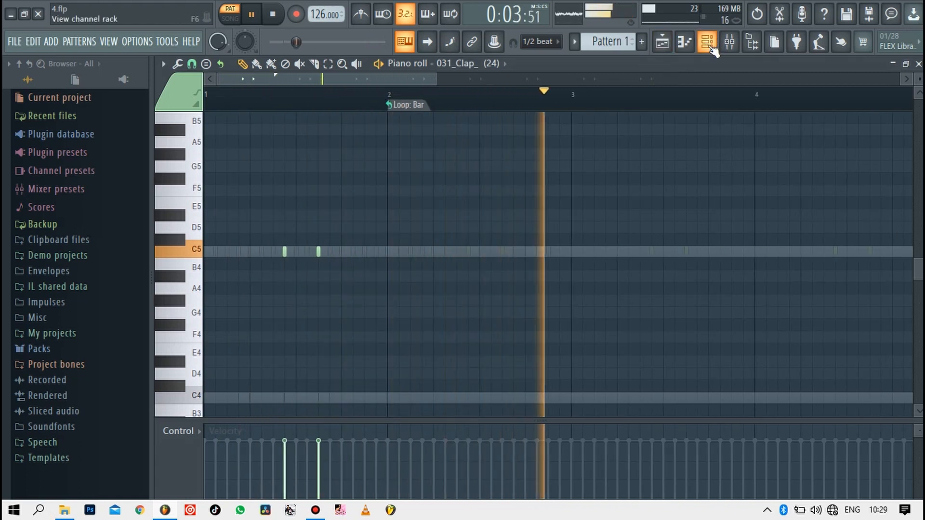
click(708, 43)
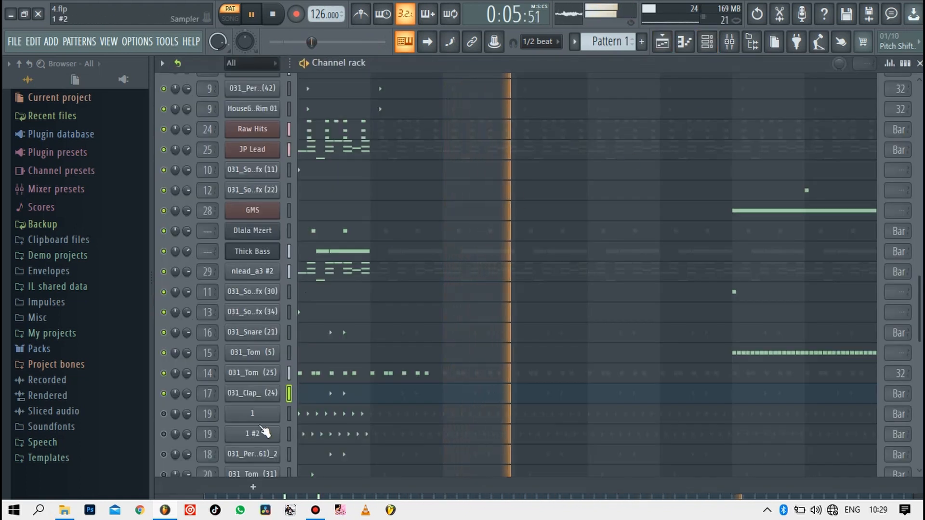
Mute Dlala Mzert and Thick Bass, unmute channel 1, and examine channel 1's C5 notes in the piano roll
scroll(251, 331, down, 2)
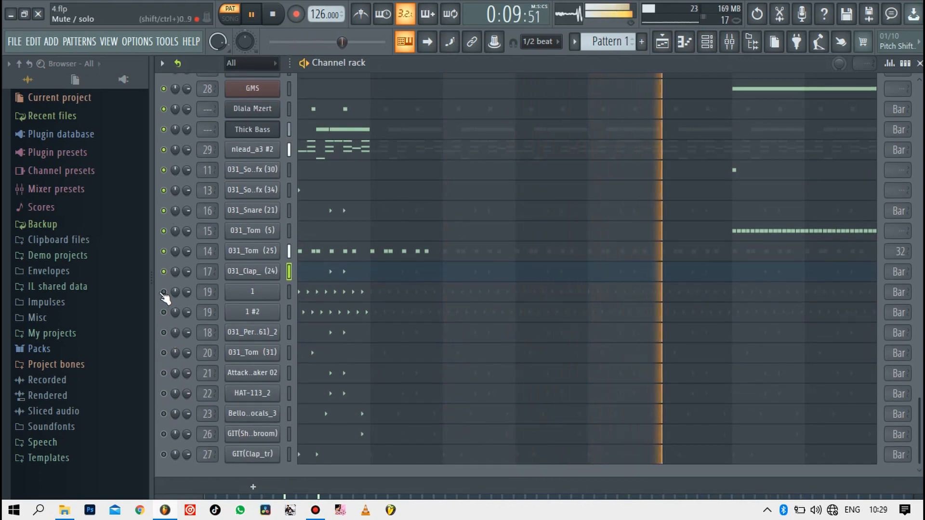
click(163, 130)
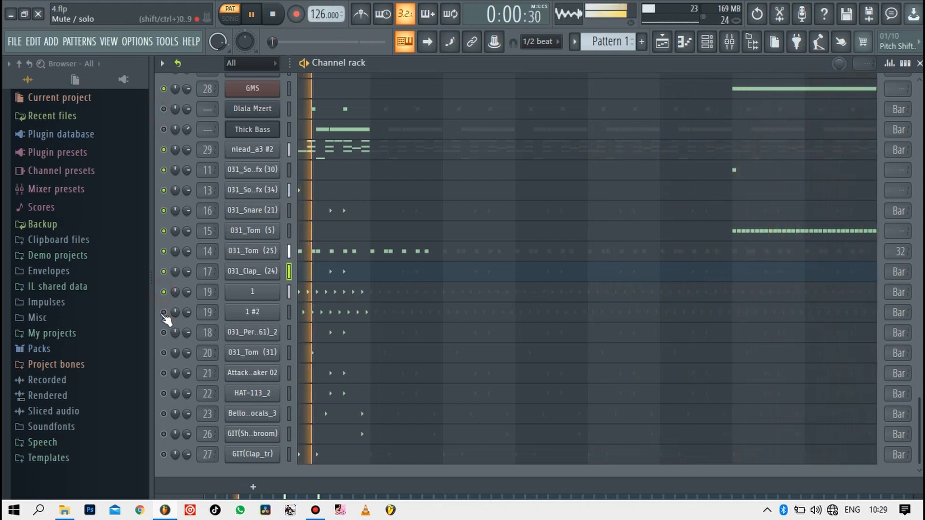
double_click(326, 291)
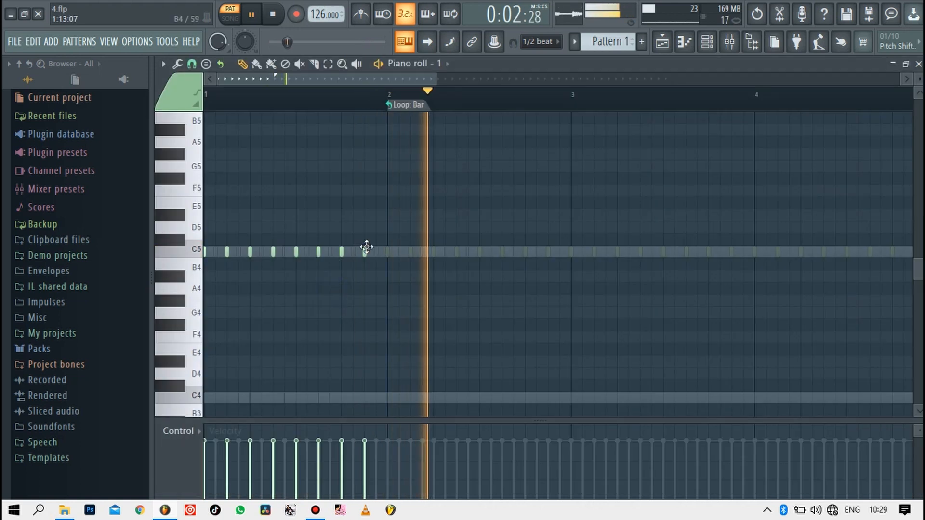
click(707, 42)
Compare the time-stretching pitch in the sampler settings of channels 1 #2 and 1, with 1 #2 unmuted
click(270, 313)
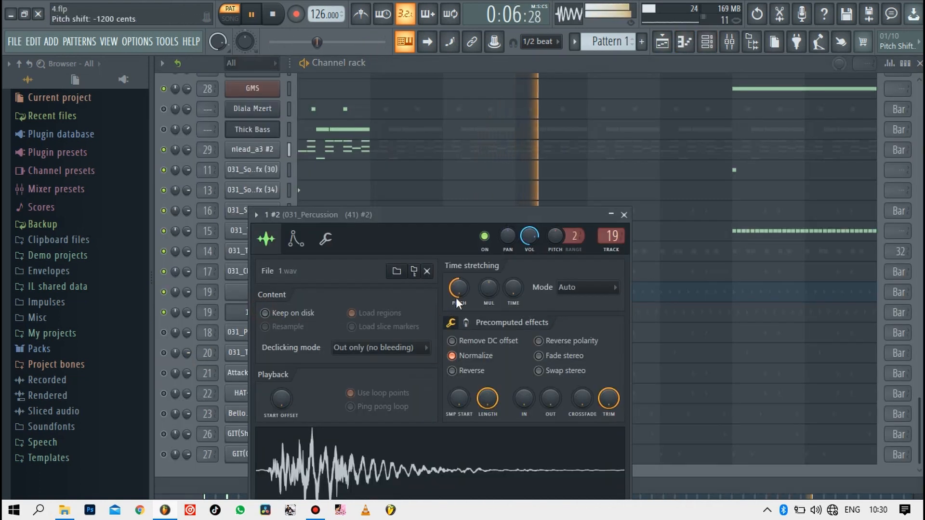
click(242, 295)
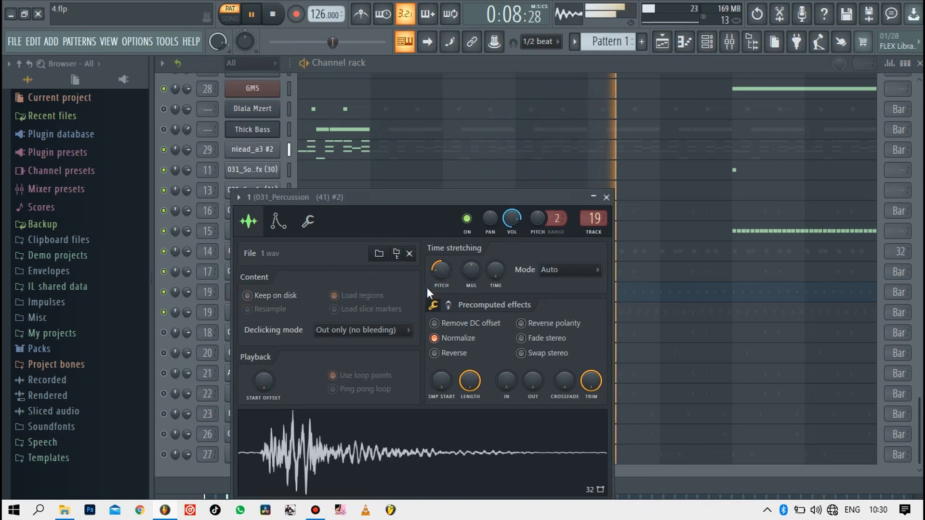
click(606, 197)
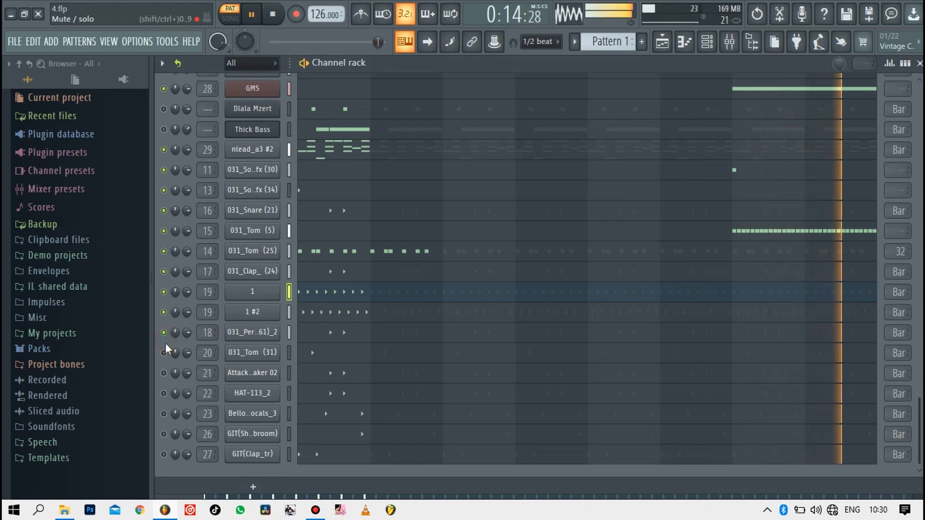
Unmute 031_Per..61)_2 and 031_Tom (31), and examine each channel's C5 notes in the piano roll
click(330, 341)
click(718, 45)
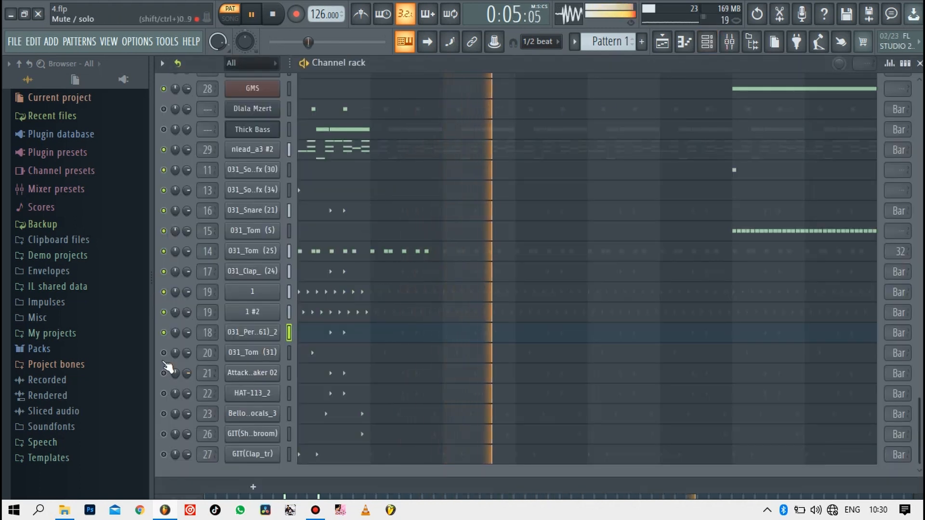
click(347, 354)
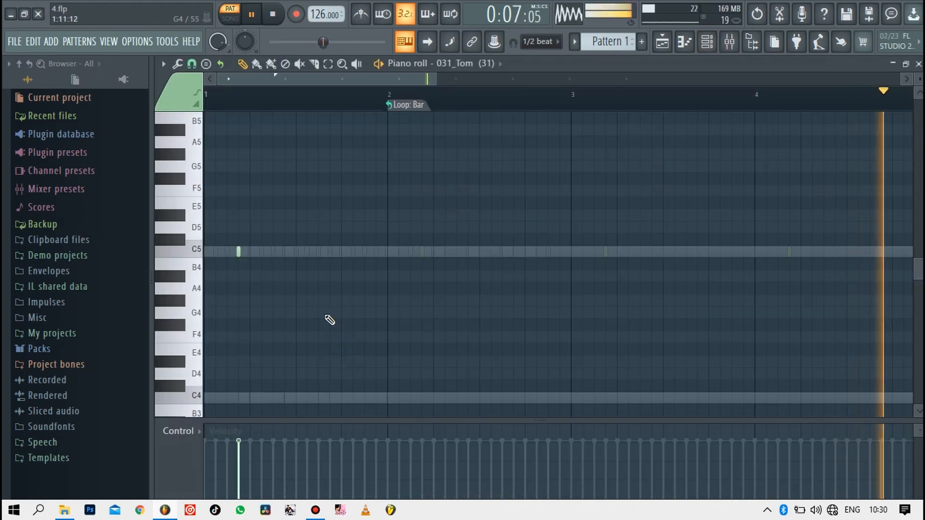
drag(443, 86, 325, 87)
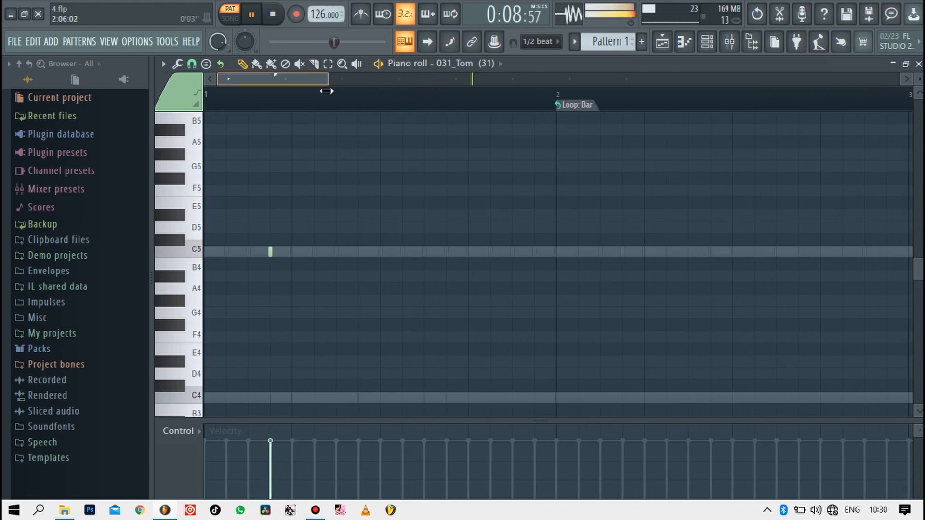
click(706, 47)
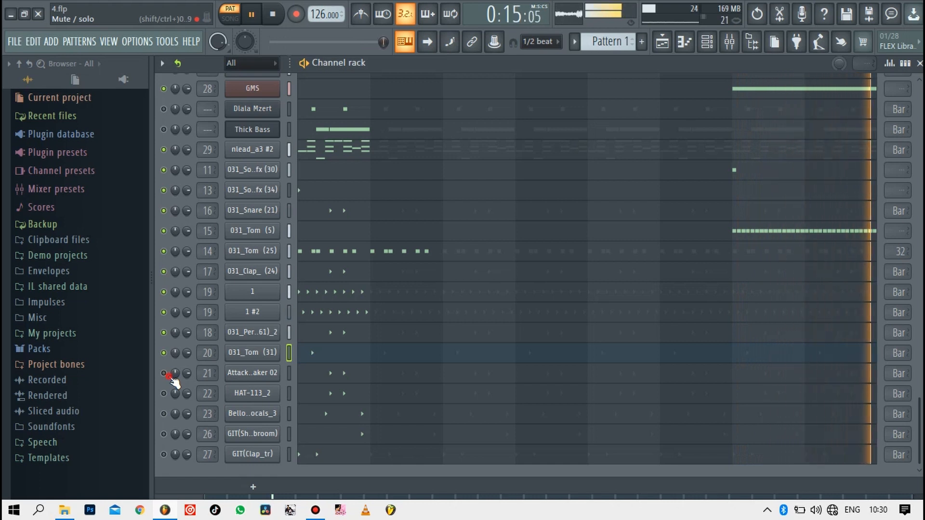
Unmute Attack Shaker 02 and HAT-113_2, and examine each channel's C5 notes in the piano roll
click(324, 380)
scroll(603, 99, down, 4)
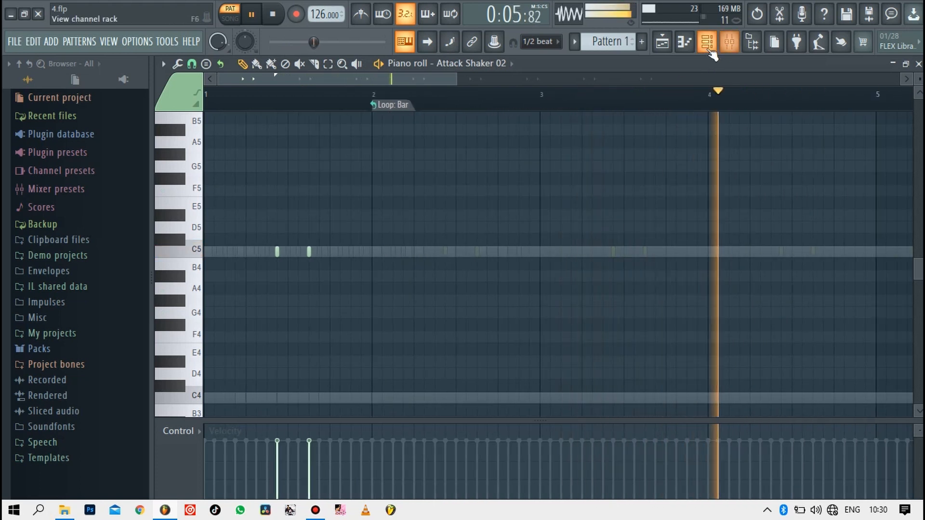
click(706, 42)
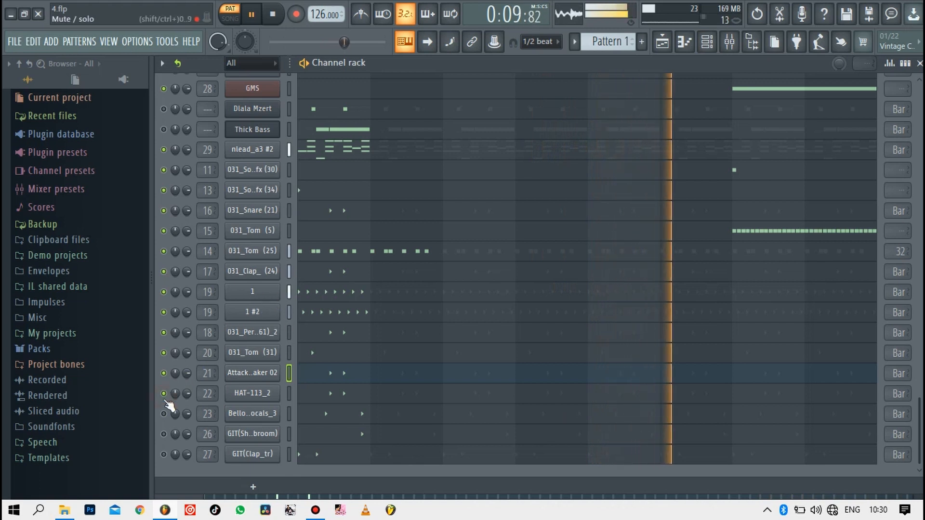
click(332, 400)
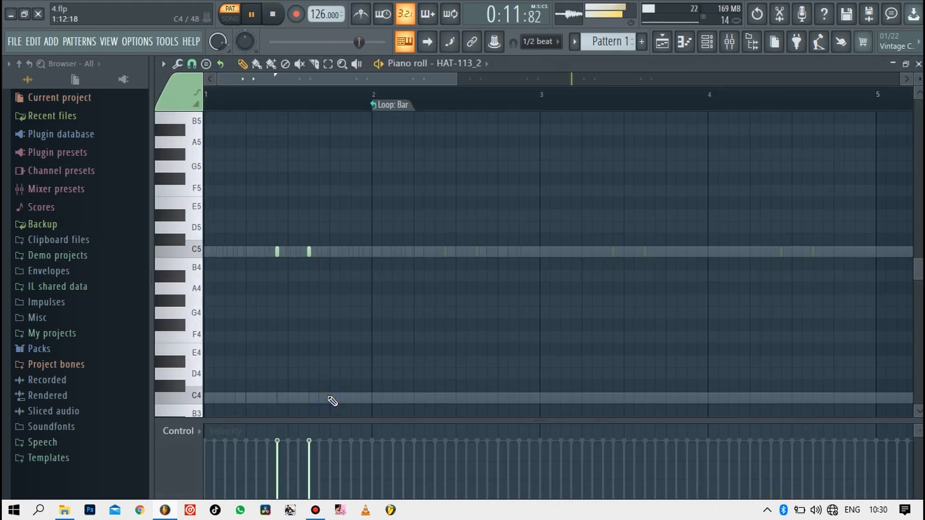
scroll(437, 106, down, 5)
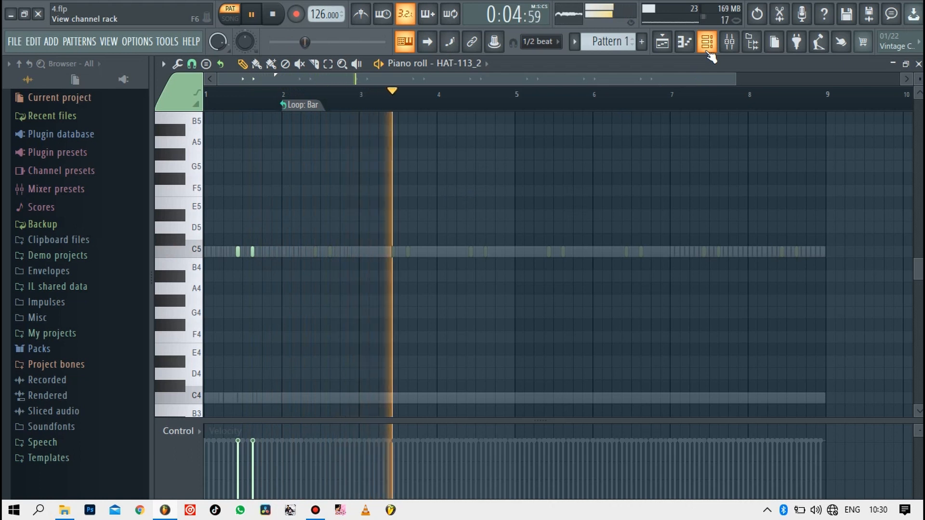
click(707, 52)
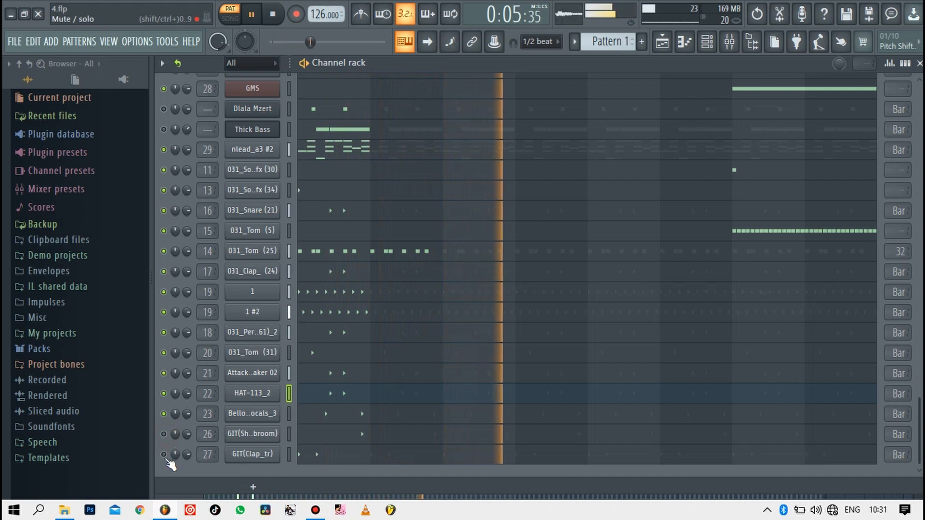
Unmute the remaining channels: Bello..ocals_3, GIT(Sh..broom), GIT(Clap_tr), Dlala Mzert and Thick Bass
click(164, 435)
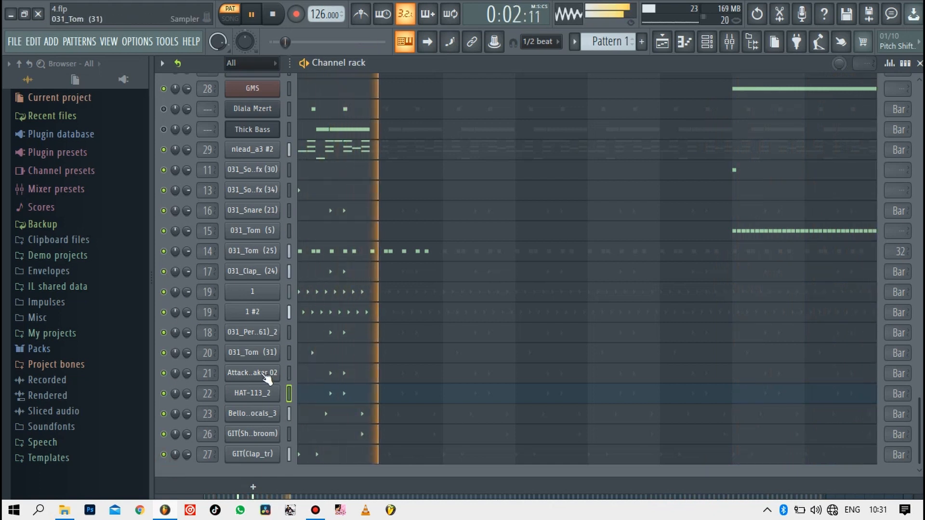
scroll(269, 376, up, 5)
scroll(272, 370, down, 4)
scroll(270, 374, up, 2)
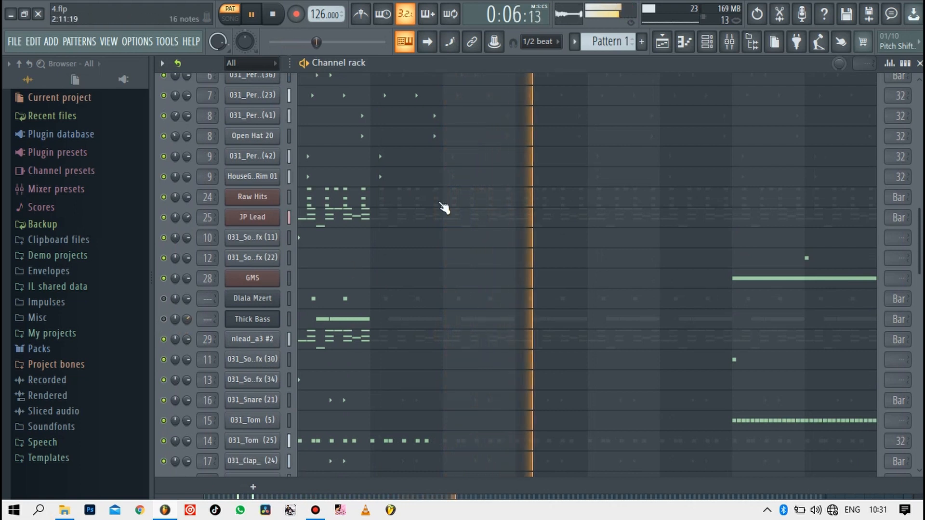
click(165, 302)
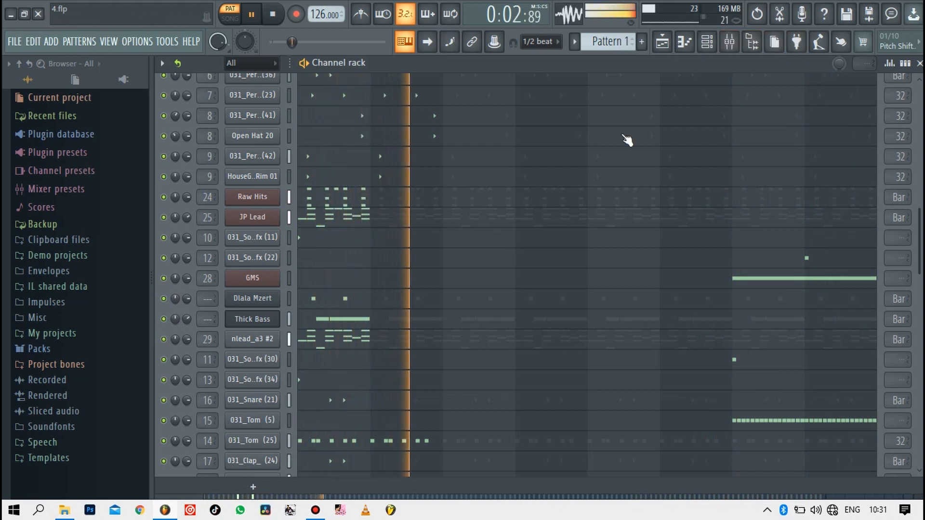
Look over the complete channel rack and the mixer's insert levels and effects while the whole beat plays
scroll(491, 233, up, 3)
scroll(491, 236, down, 5)
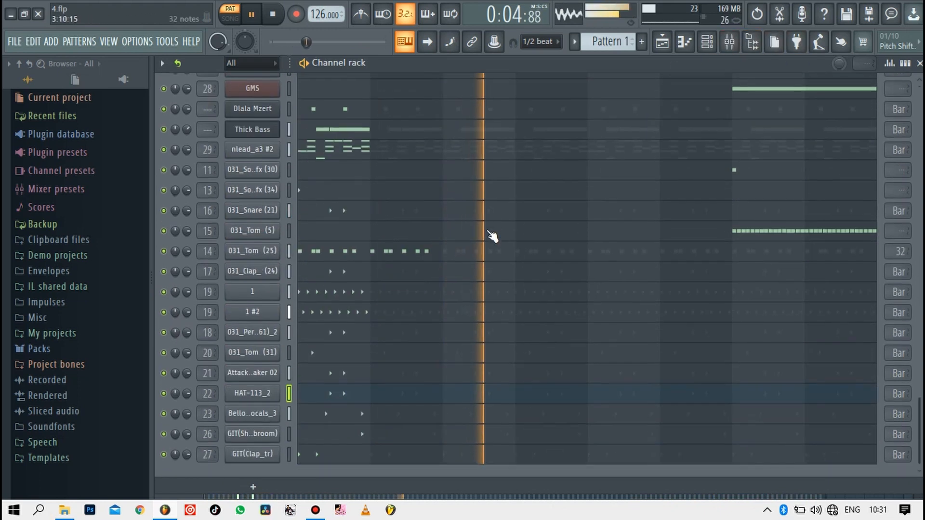
scroll(492, 236, up, 5)
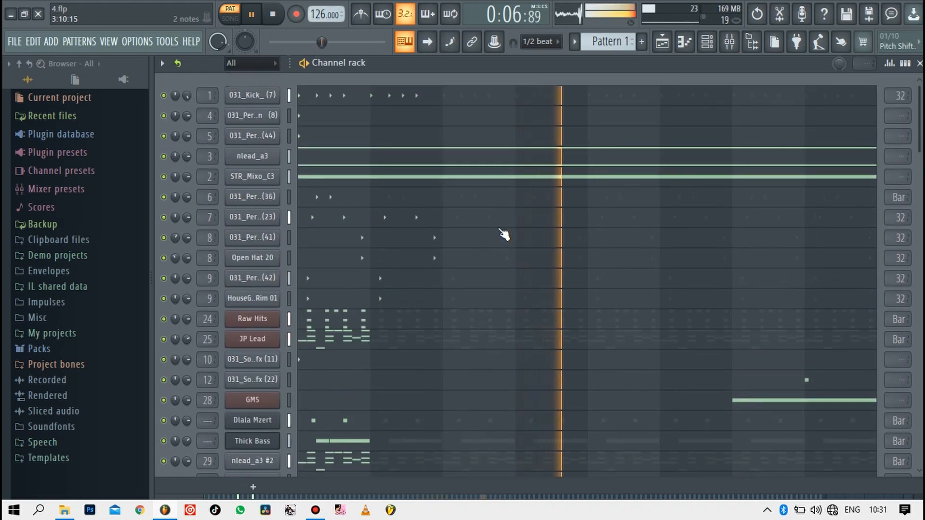
click(729, 43)
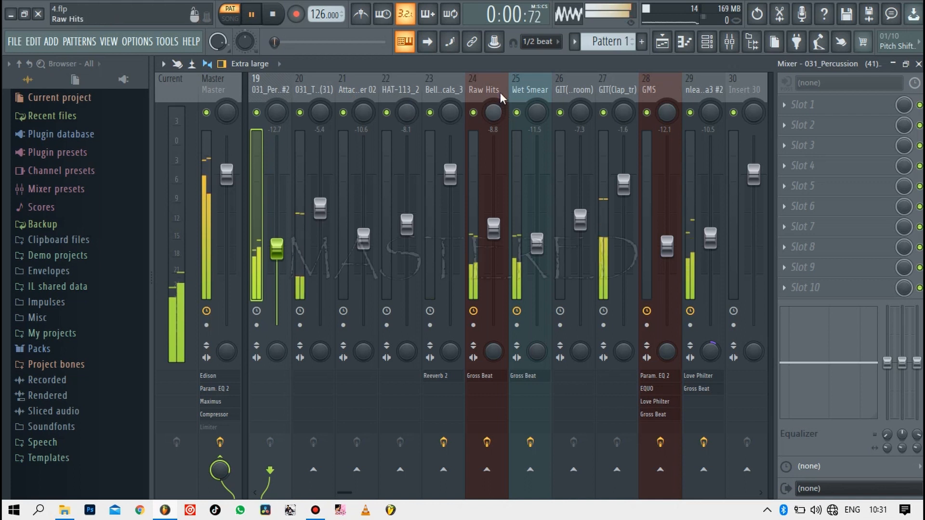
scroll(508, 82, up, 3)
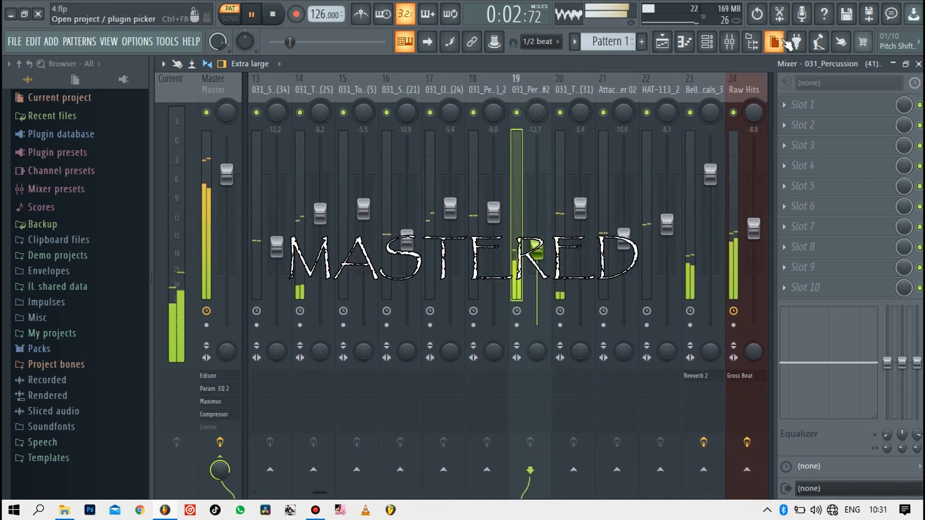
click(708, 45)
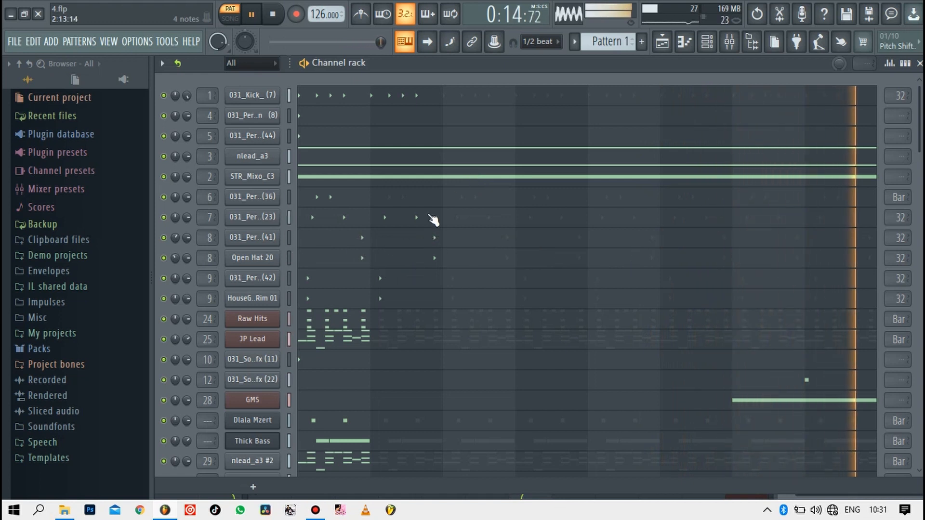
scroll(433, 219, down, 5)
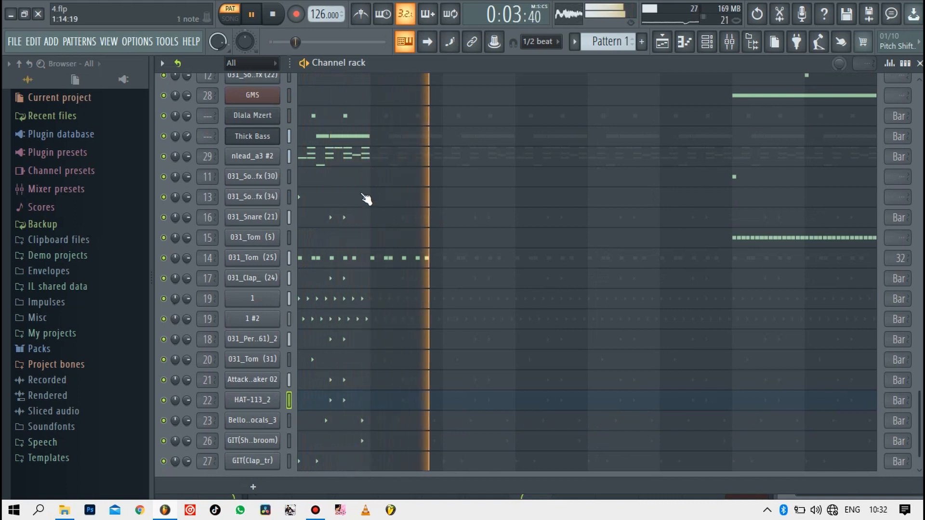
Enter the comment "THANKS FOR WATCH" in the project's info settings
click(137, 43)
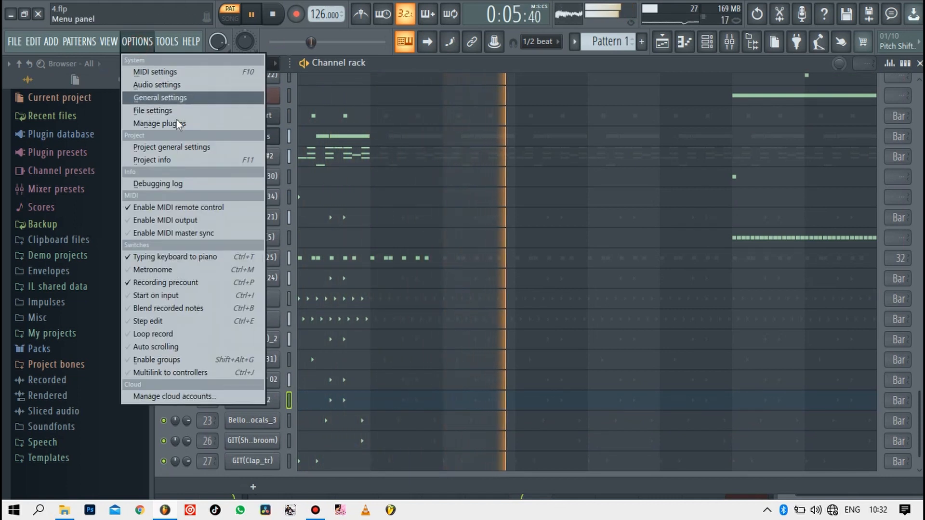
click(175, 159)
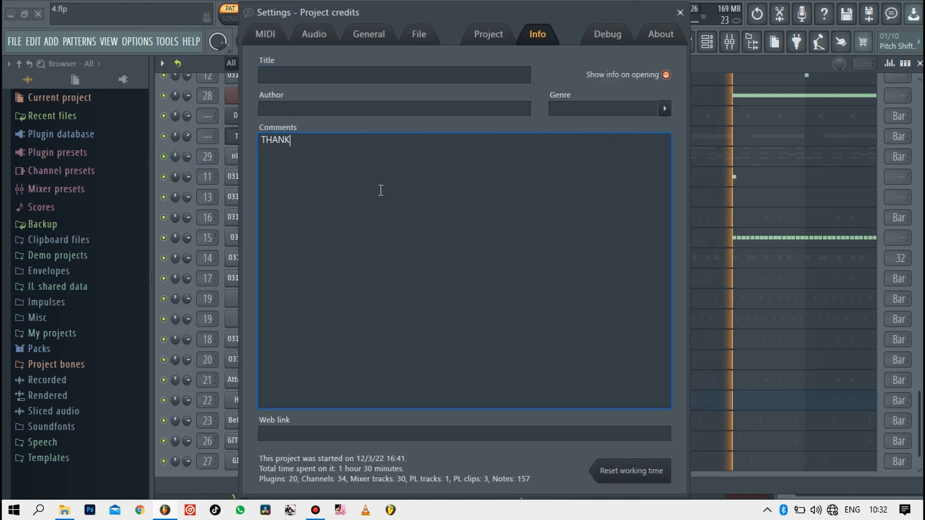
text(FOR )
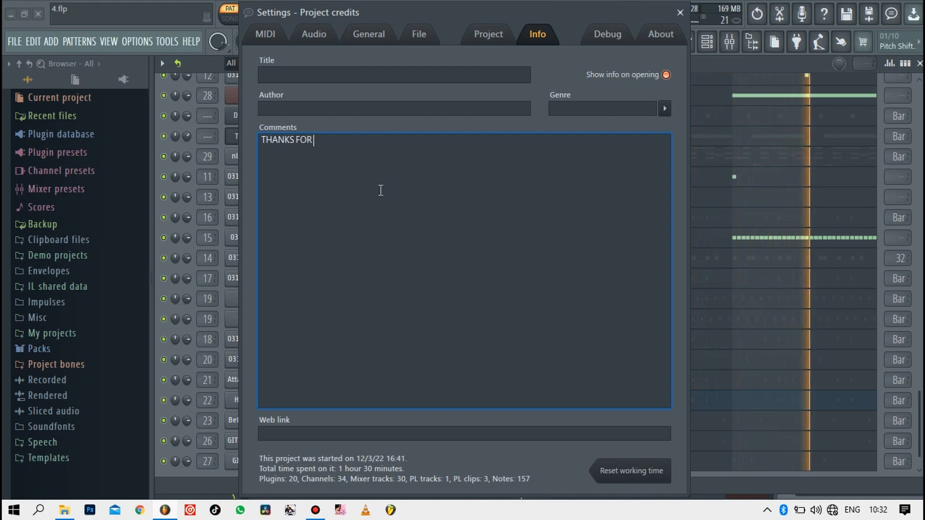
text(WATCH)
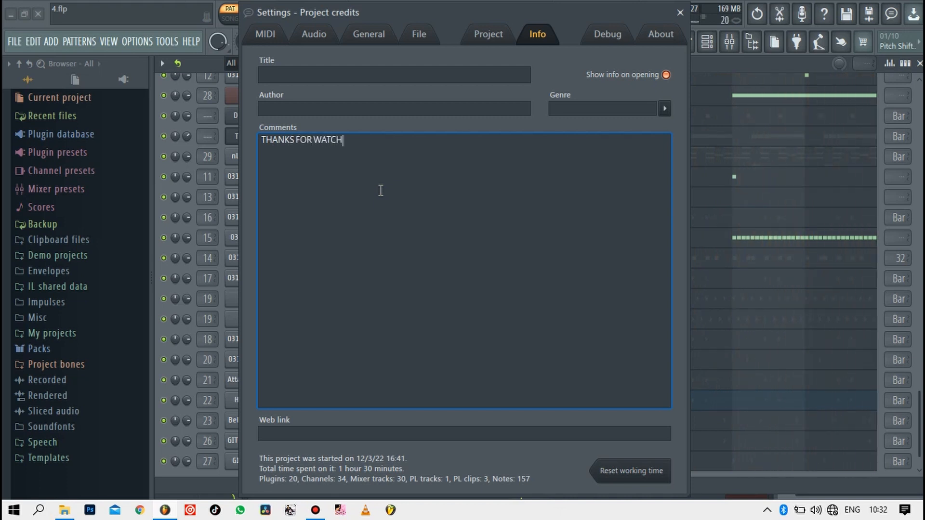